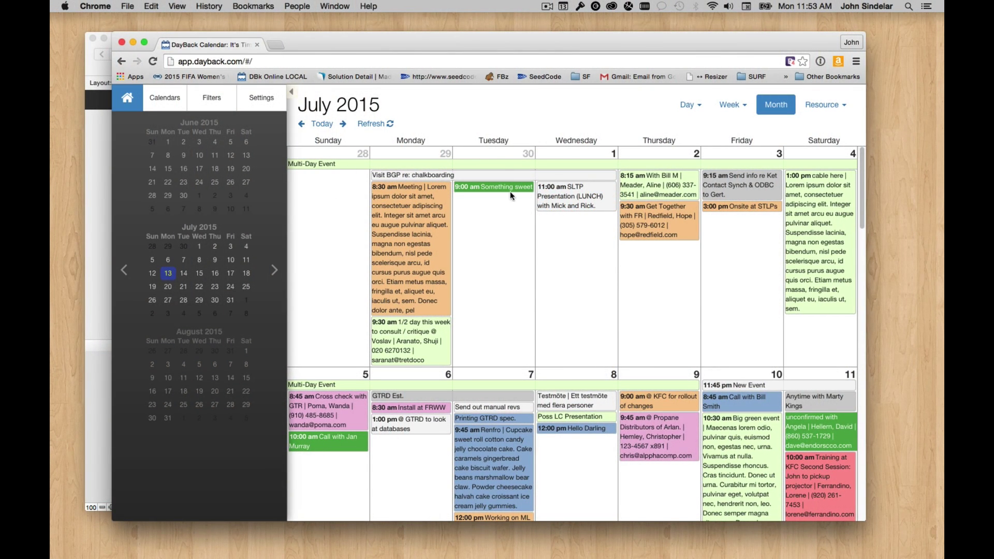
Nudge the Chrome window up and widen it slightly around the July 2015 calendar.
drag(458, 47, 458, 45)
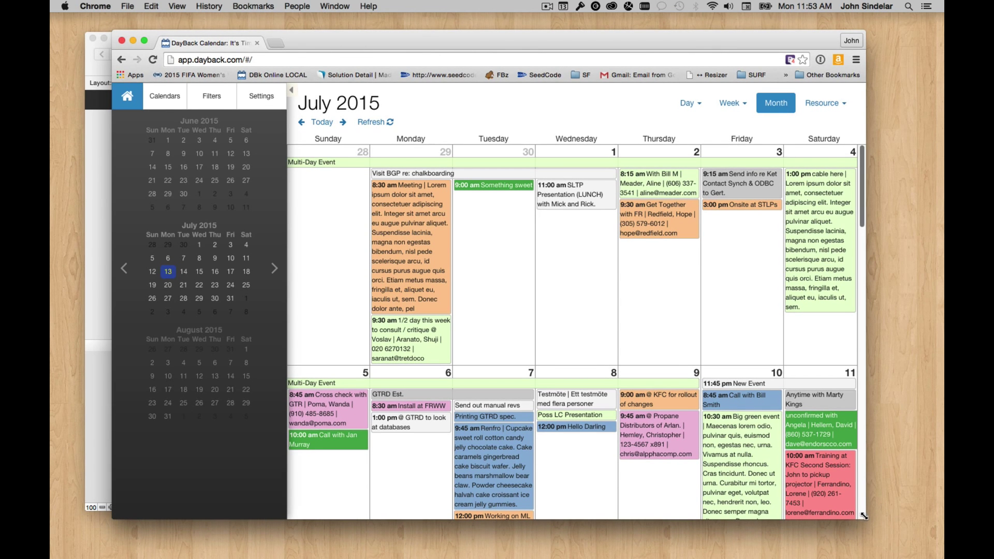
drag(864, 518, 892, 515)
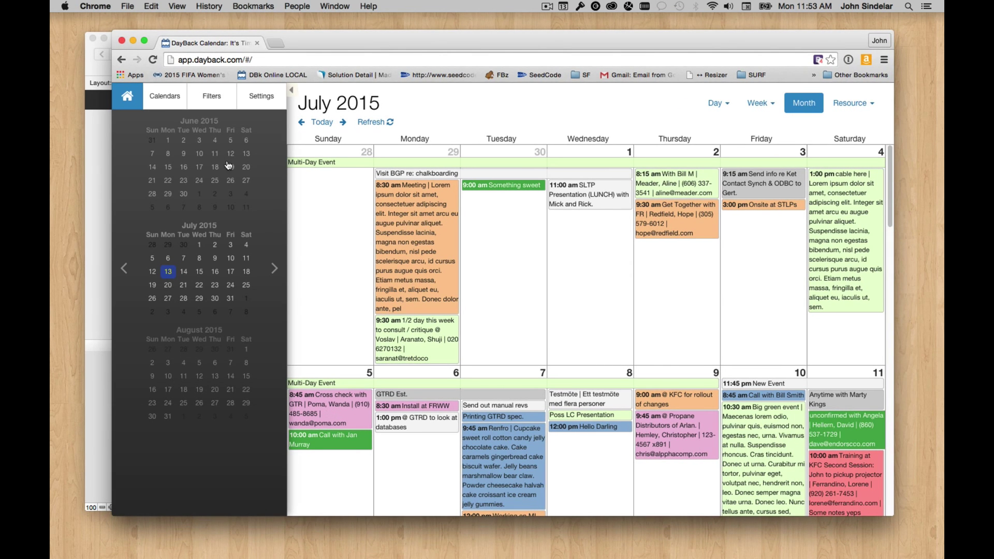
Open Administrator Settings and go to the FileMaker Server Source in DayBack.
click(258, 107)
click(226, 348)
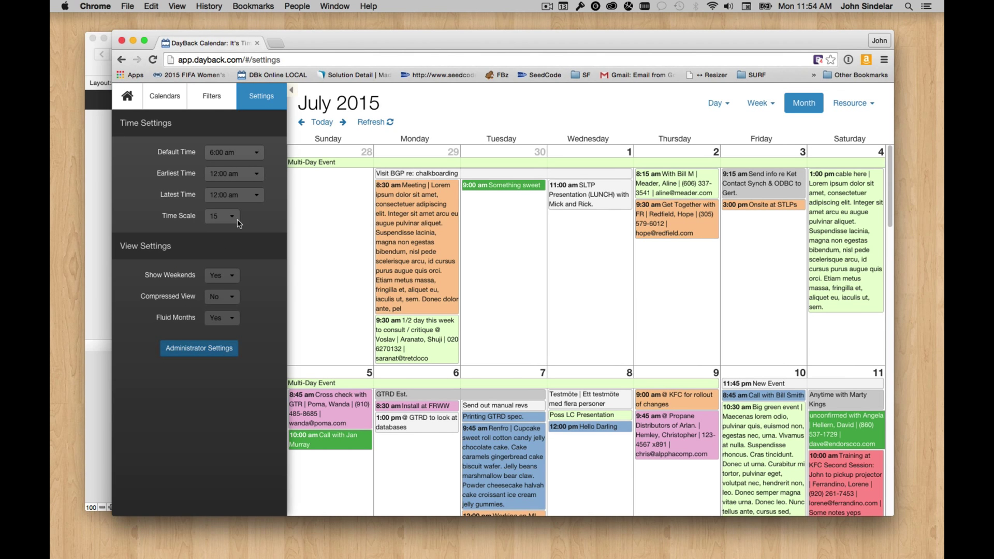
click(199, 285)
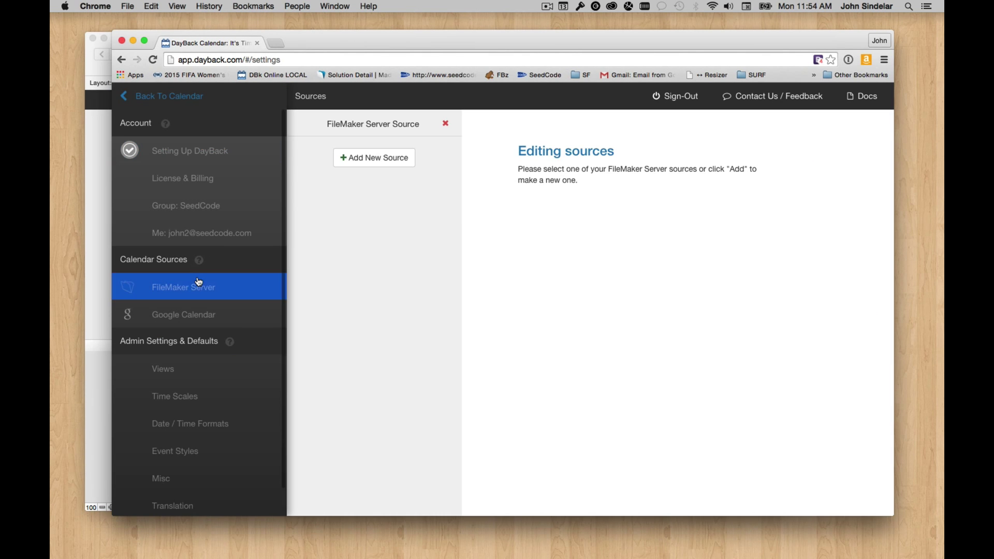
click(369, 135)
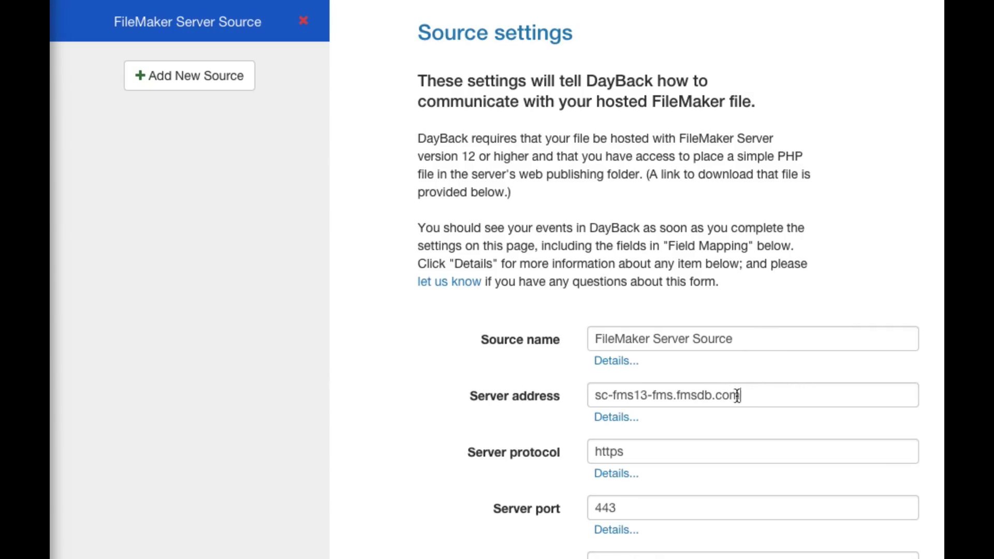
Review the source's server address and its DayBack.fmp12 file name.
triple_click(737, 396)
scroll(607, 260, down, 5)
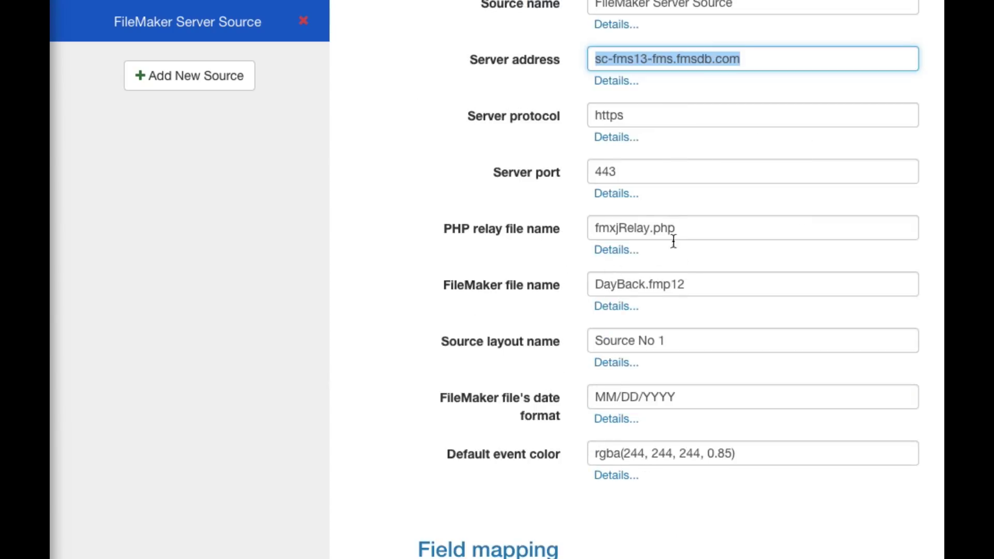
triple_click(683, 284)
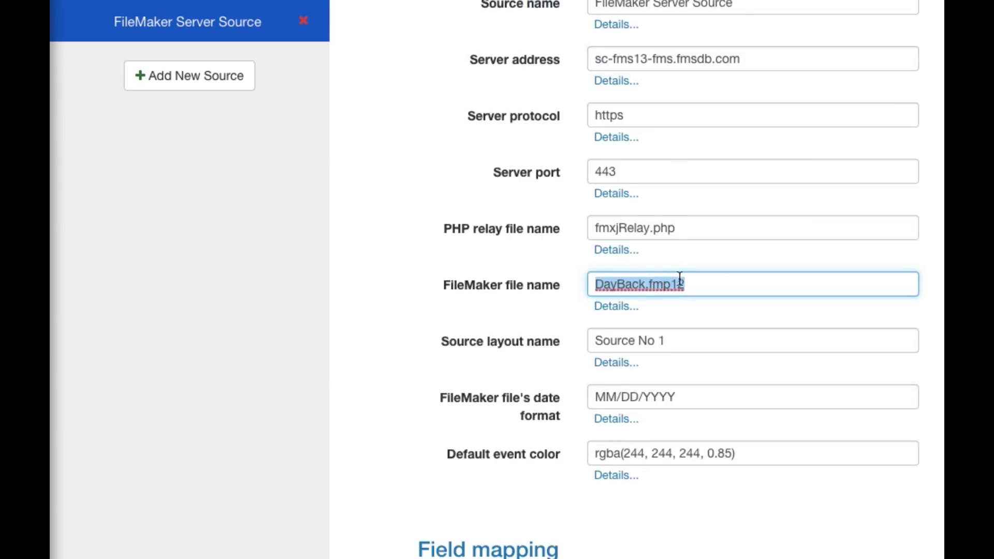
scroll(681, 280, up, 2)
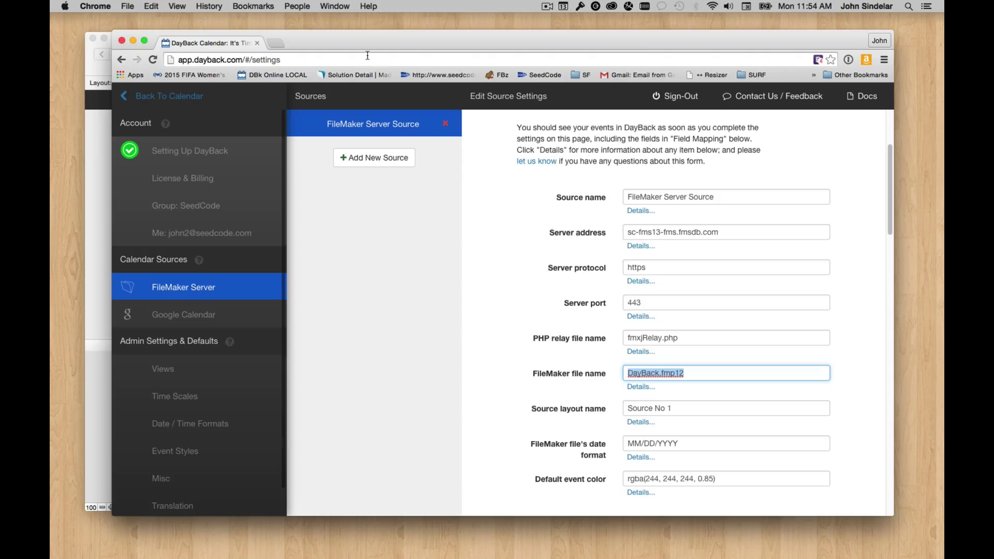
Return to the July 2015 calendar, select its web address, and reposition the Chrome window.
click(166, 95)
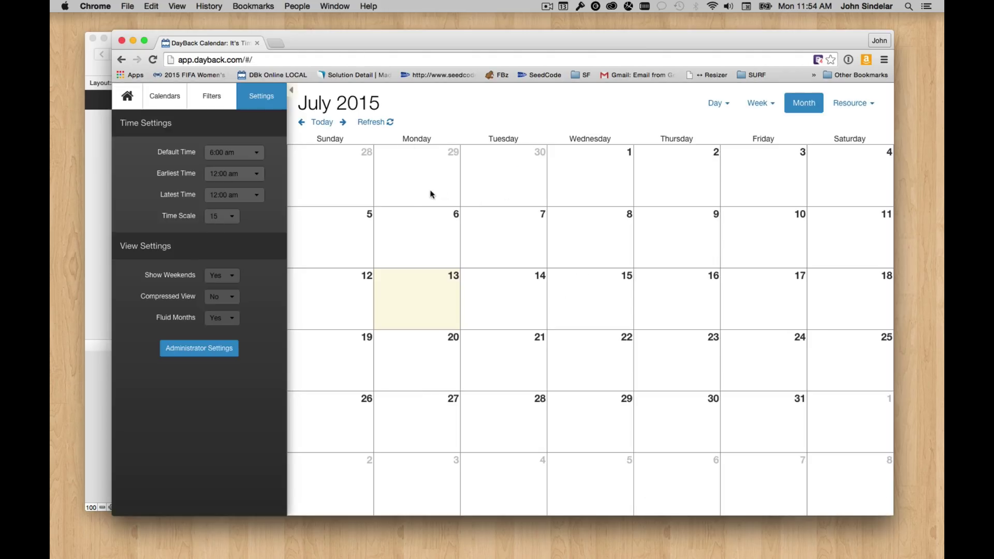
drag(337, 39, 347, 39)
click(270, 59)
key(super+c)
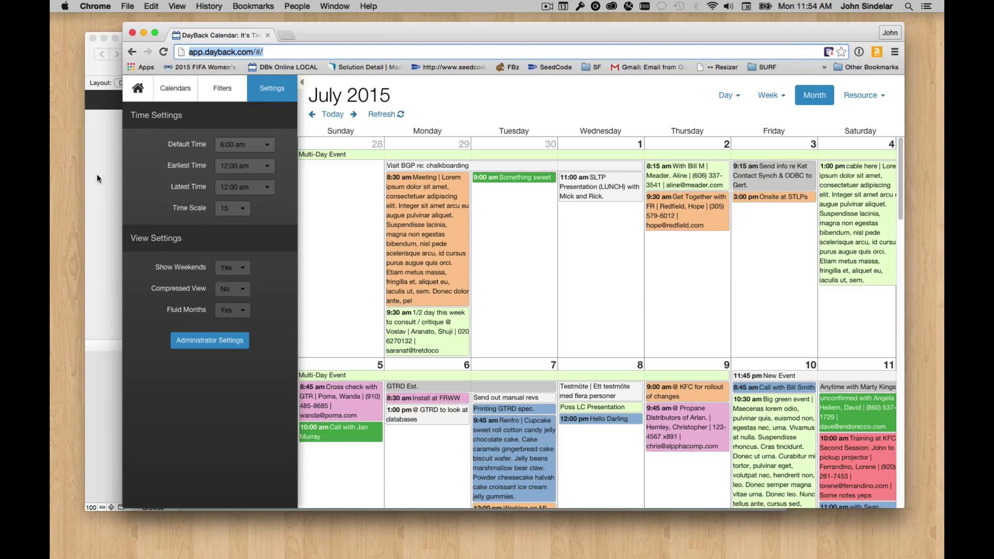
drag(327, 23, 327, 29)
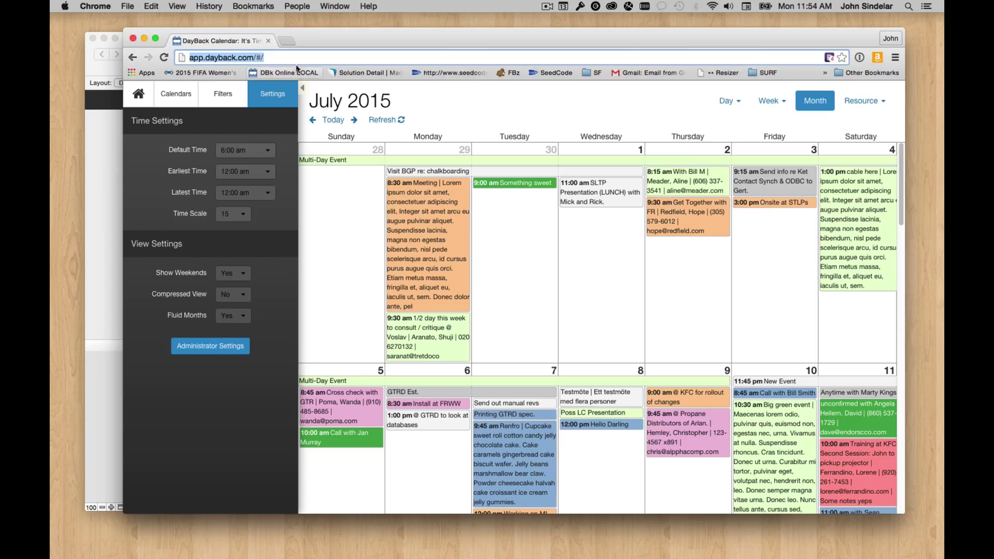
Bring the DayBack in WebDirect window forward, position it, and put the DayBack layout in Layout mode.
click(119, 129)
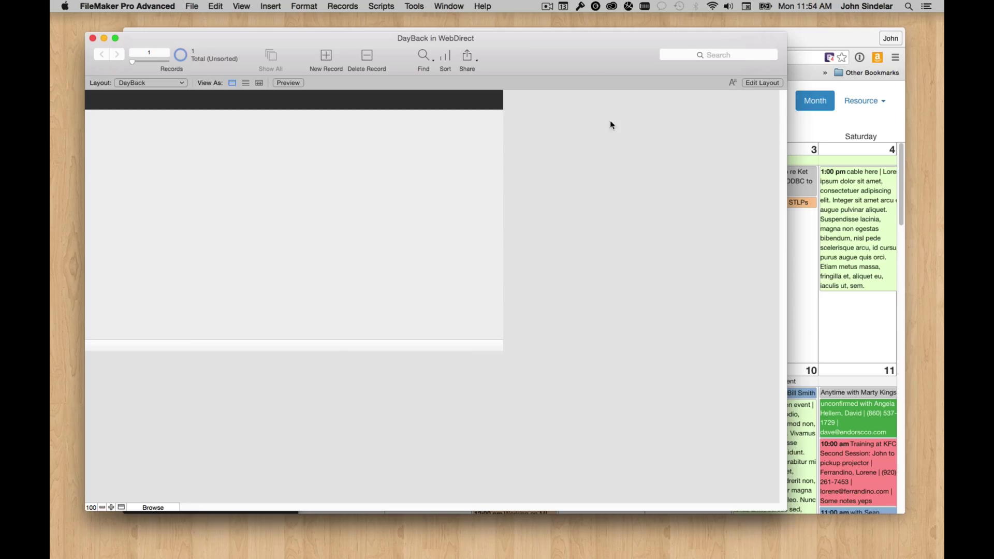
drag(530, 44, 517, 38)
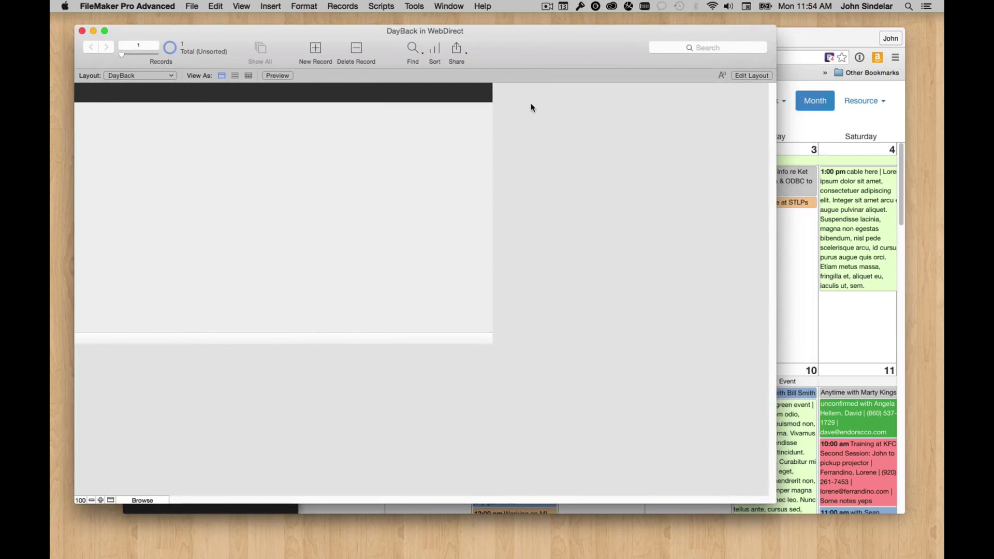
drag(531, 51, 540, 54)
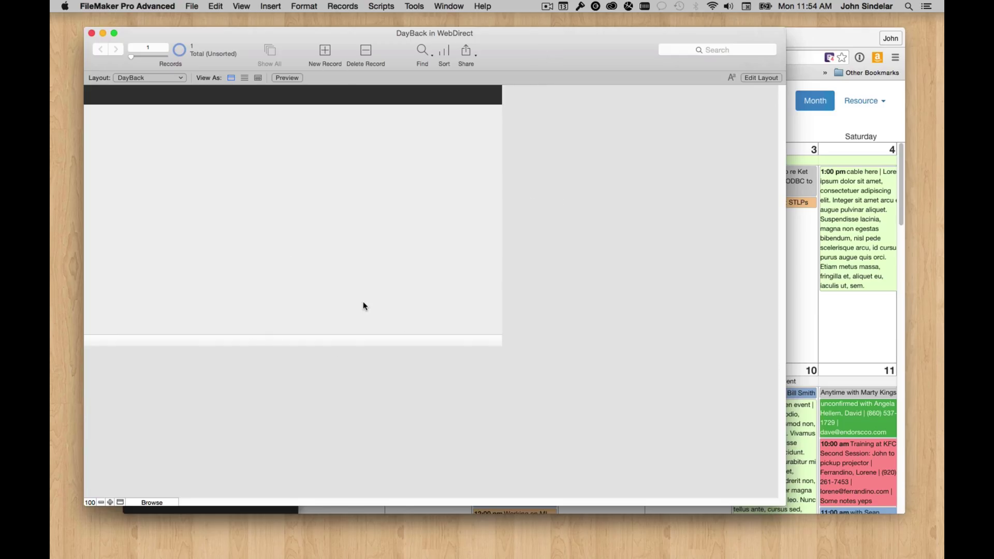
key(super+l)
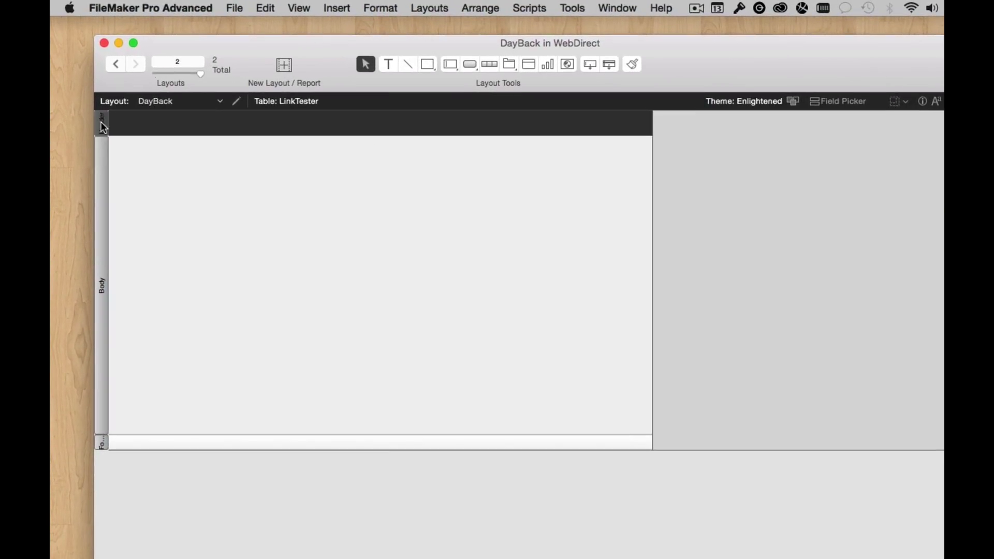
Delete the Header and Footer parts from the DayBack layout.
click(101, 122)
key(BackSpace)
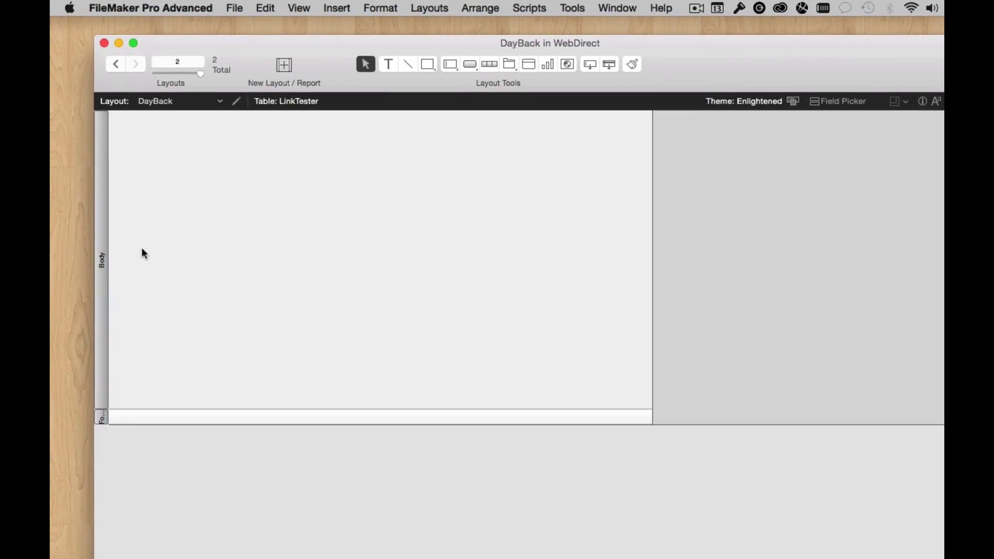
click(97, 417)
key(BackSpace)
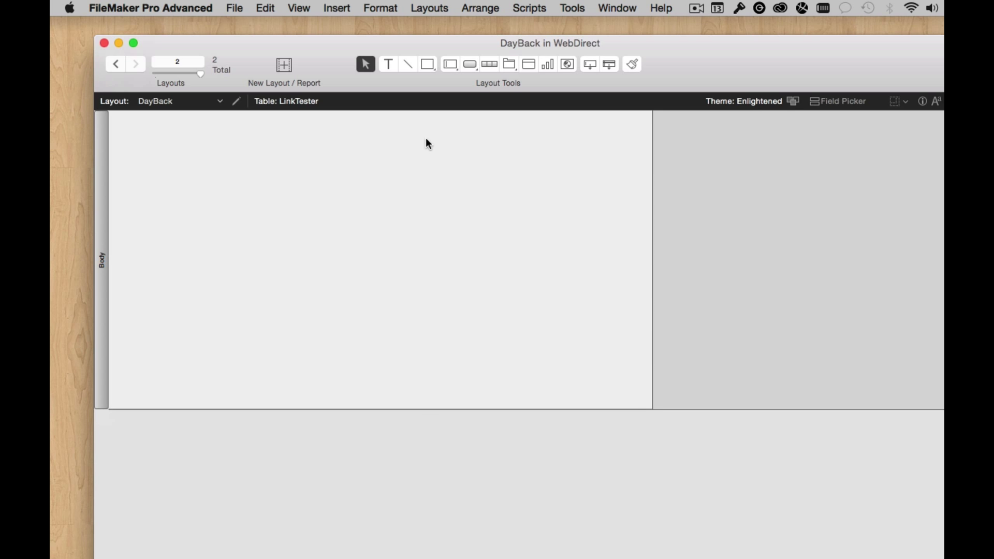
click(568, 65)
drag(155, 151, 424, 322)
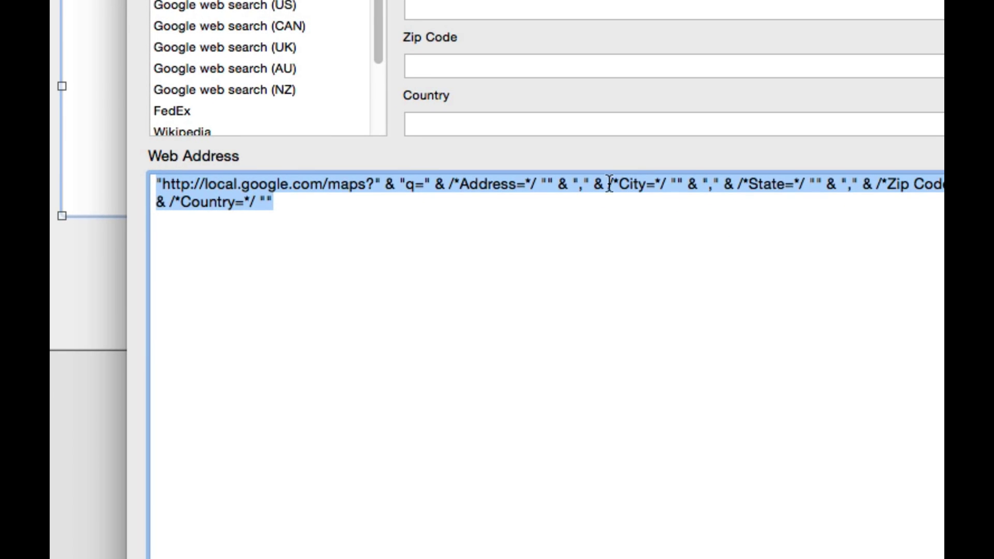
key(super+v)
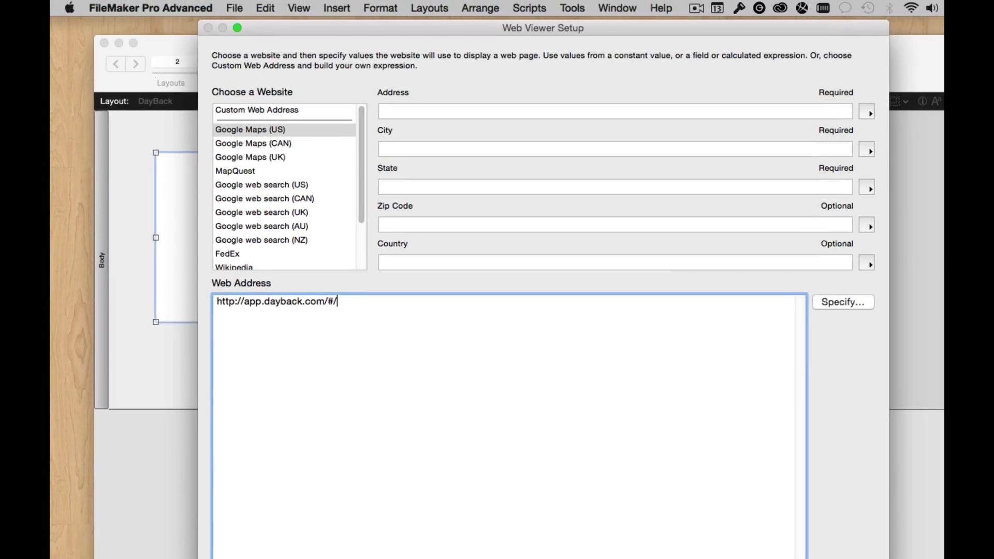
key(Return)
Move the web viewer to the top-left corner and stretch it to fill the layout body.
drag(339, 257, 272, 207)
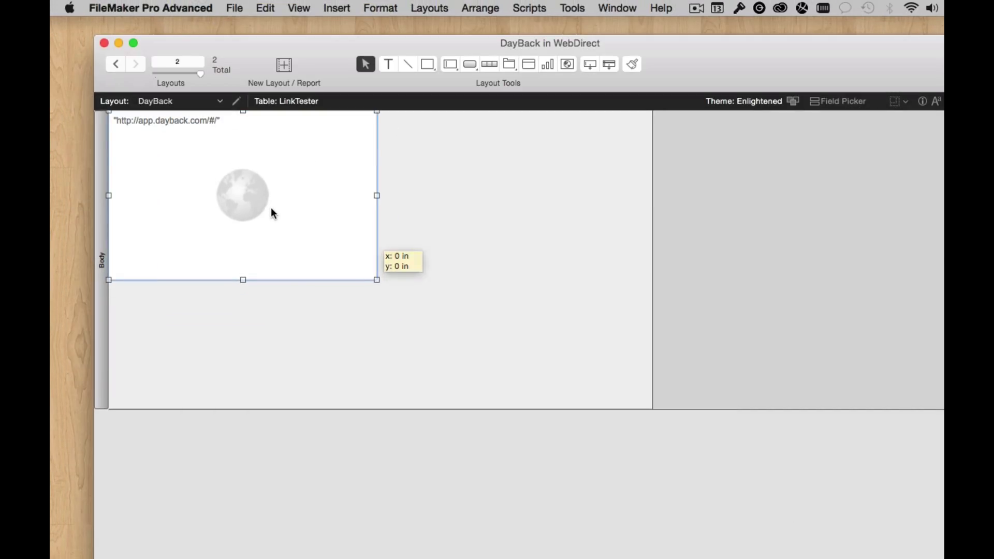
drag(376, 279, 646, 483)
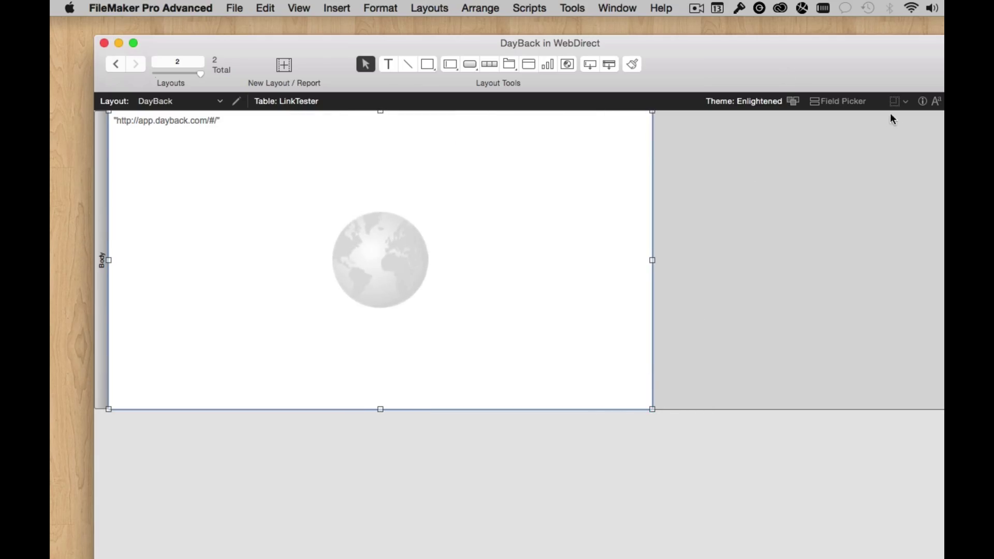
click(923, 101)
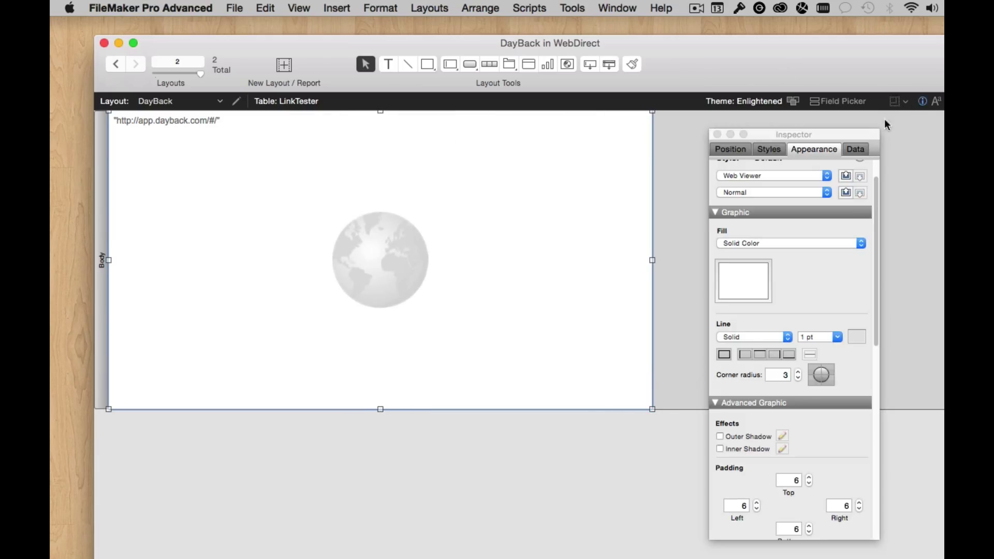
drag(883, 123, 688, 117)
scroll(639, 222, up, 2)
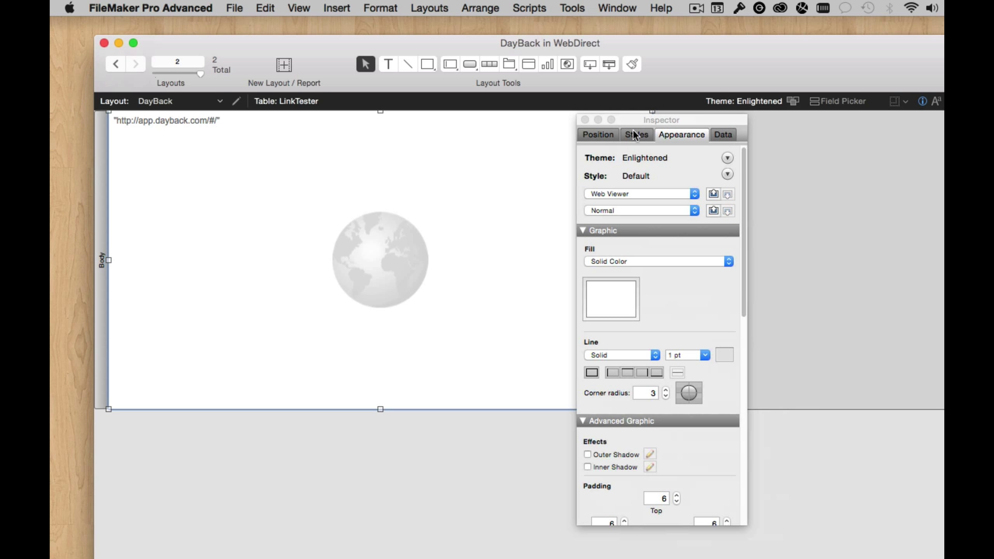
click(598, 134)
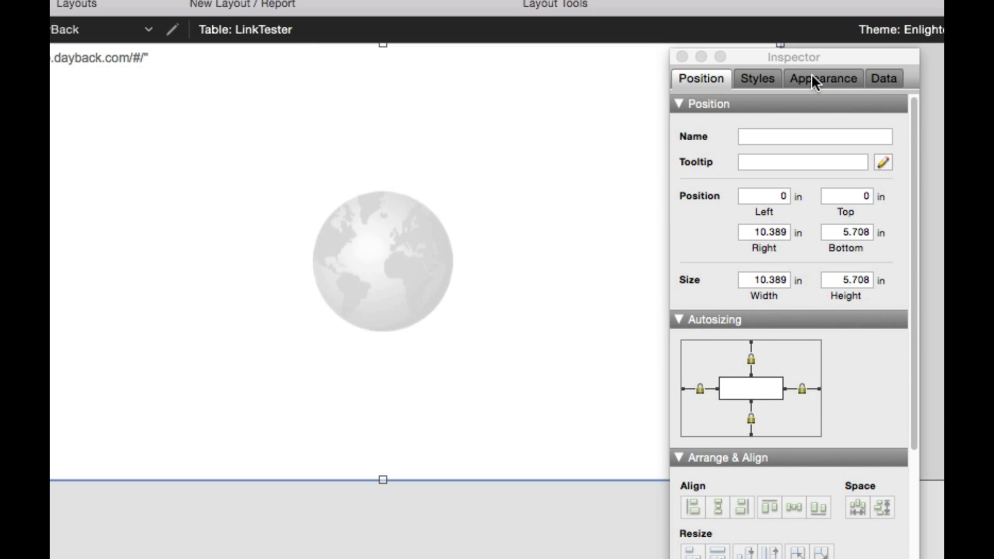
Set the web viewer's border line to None and its corner radius to 0.
click(812, 74)
click(744, 399)
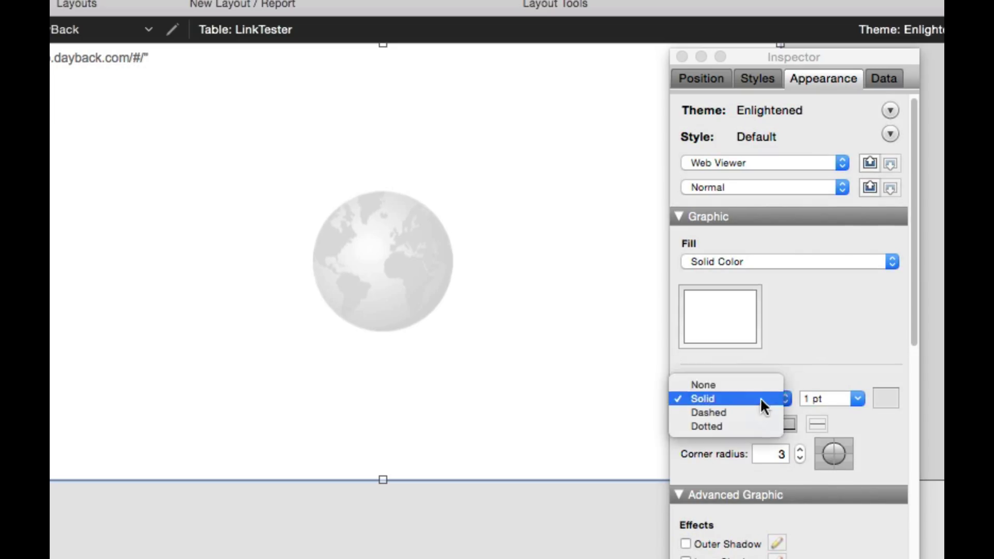
click(760, 385)
click(800, 458)
click(800, 458)
click(800, 458)
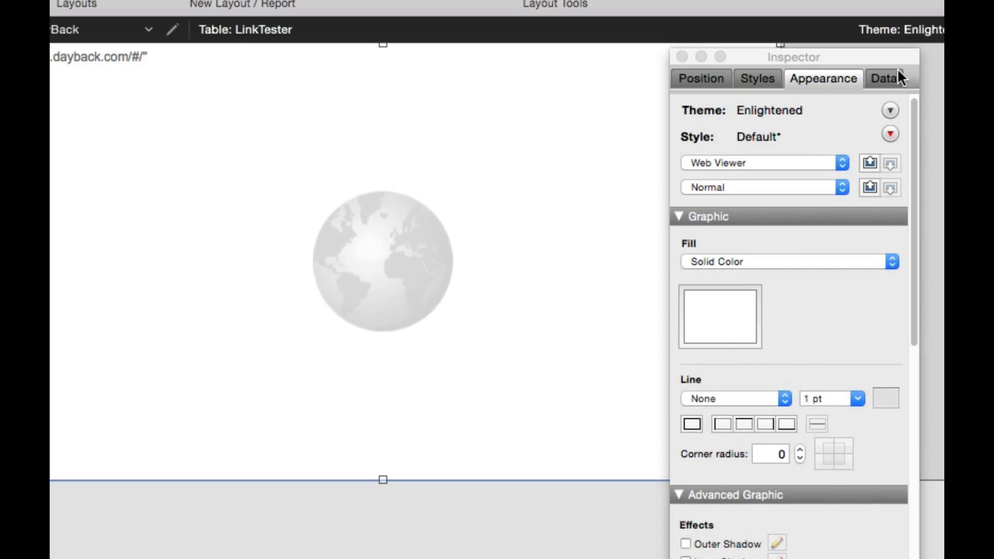
drag(735, 57, 942, 93)
Preview the web viewer loading the DayBack sign-in page in Browse mode, then return to Layout mode.
click(823, 111)
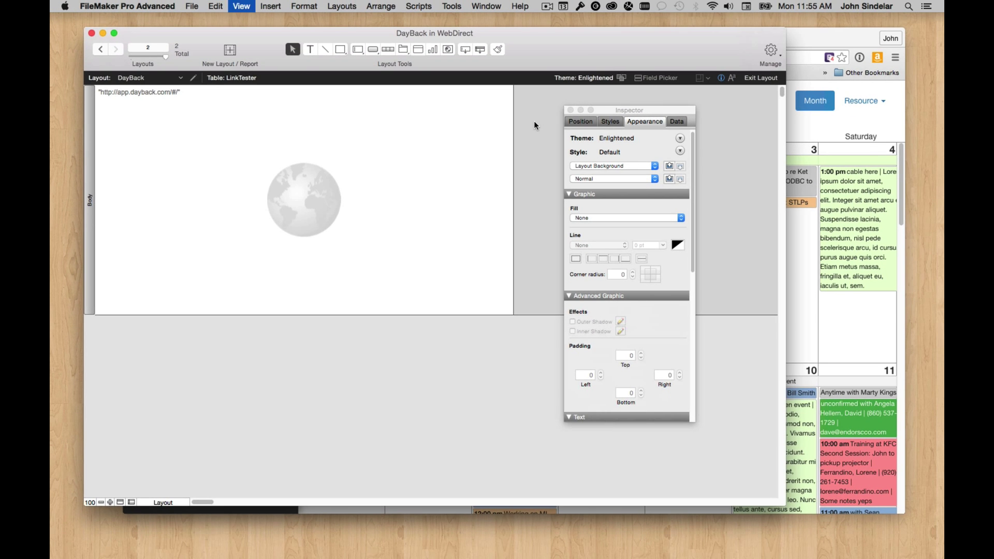
key(super+b)
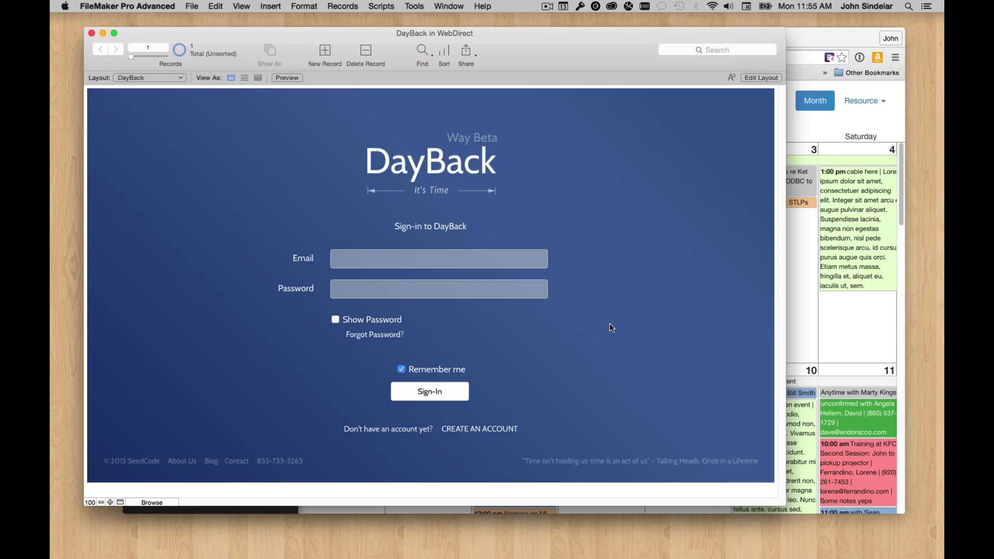
key(super+l)
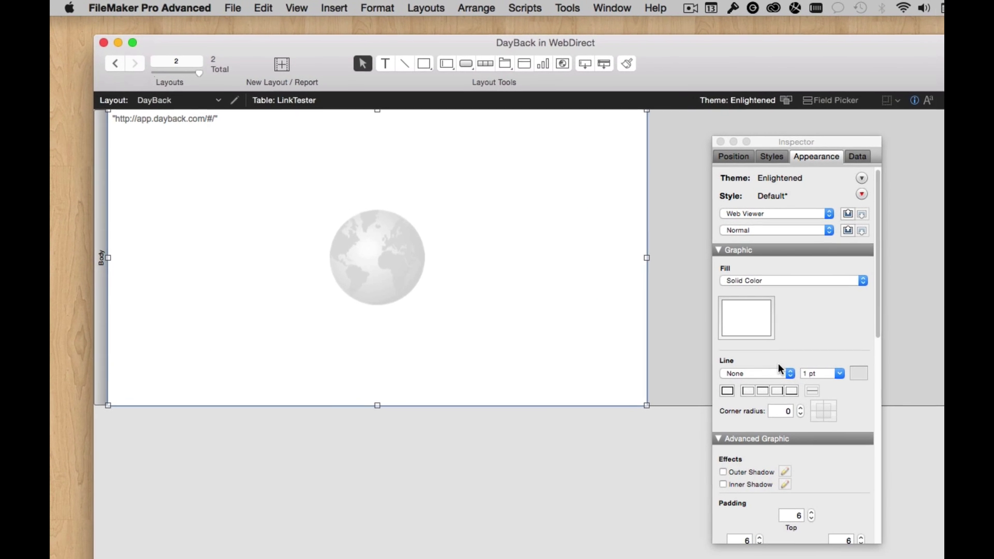
Set the web viewer's top, right and bottom padding to 0 in the Inspector.
scroll(812, 371, down, 5)
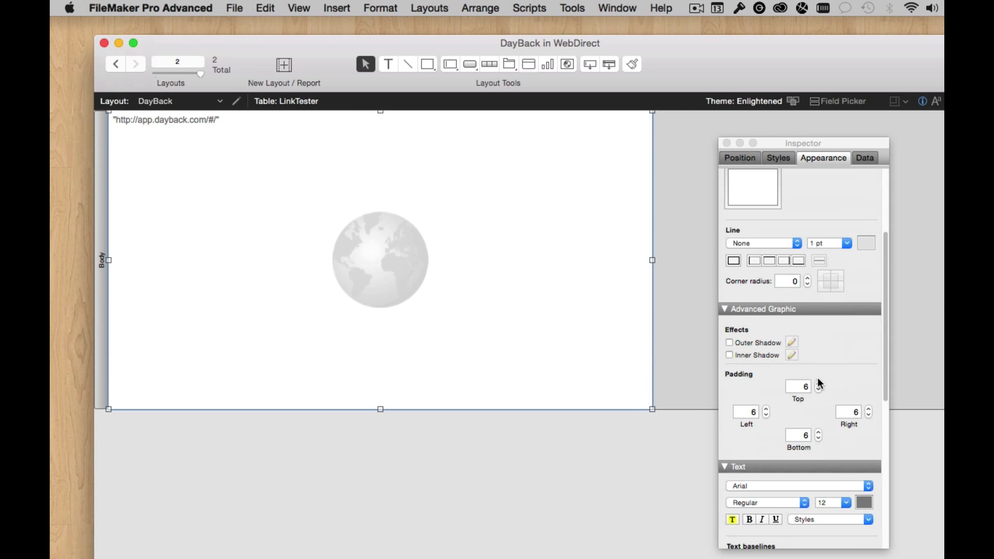
double_click(803, 386)
text(0)
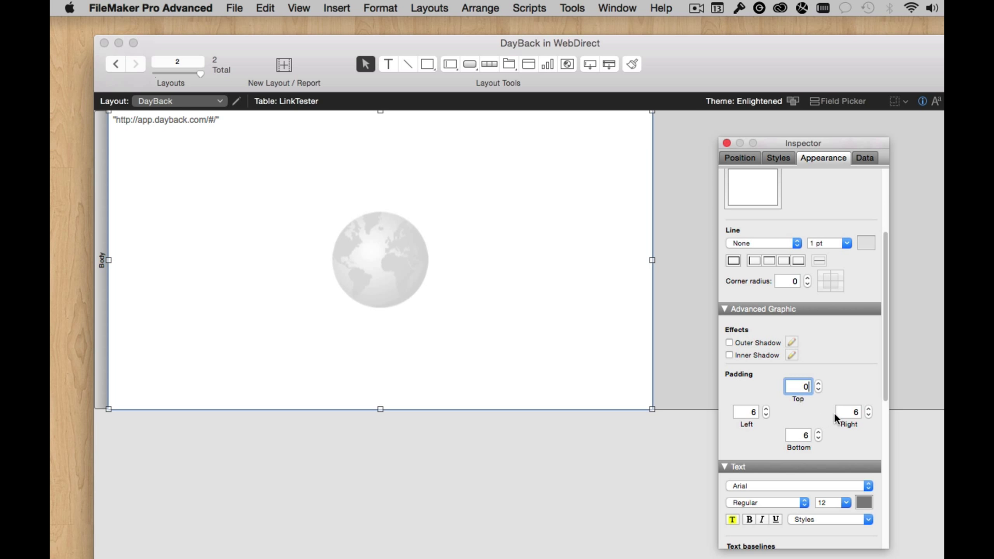
double_click(849, 412)
text(0)
double_click(786, 435)
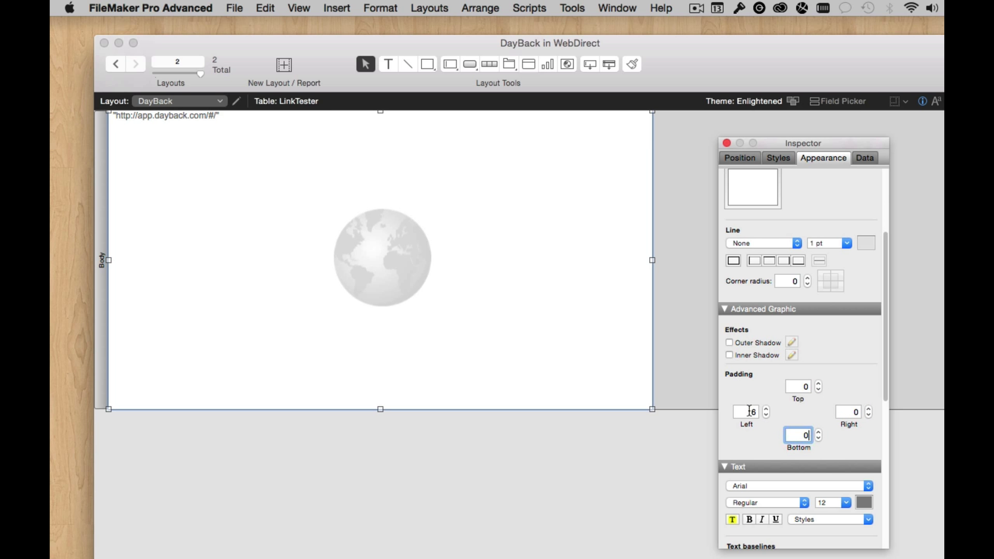
text(0)
Check the padding in Browse mode, then open the web viewer's setup back in Layout mode.
key(super+b)
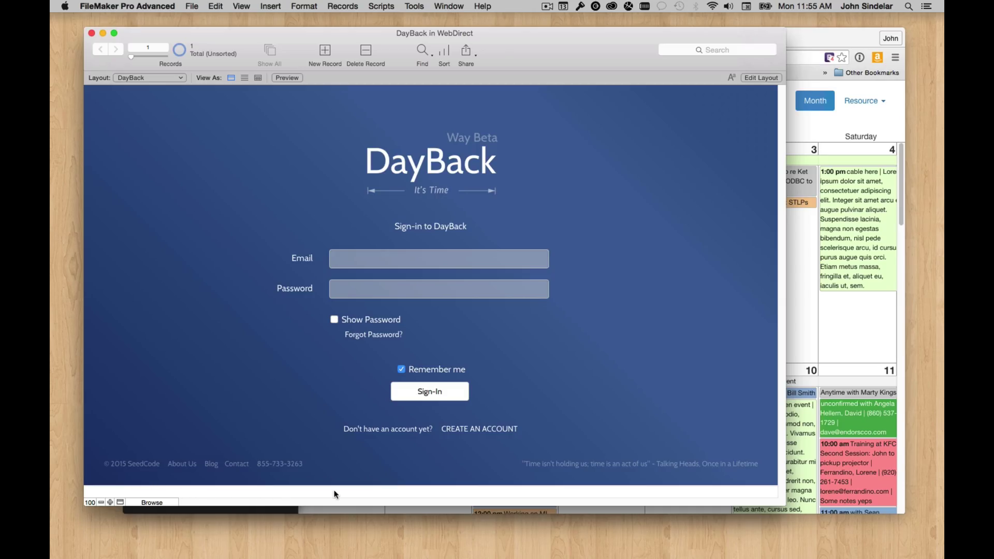
key(super+l)
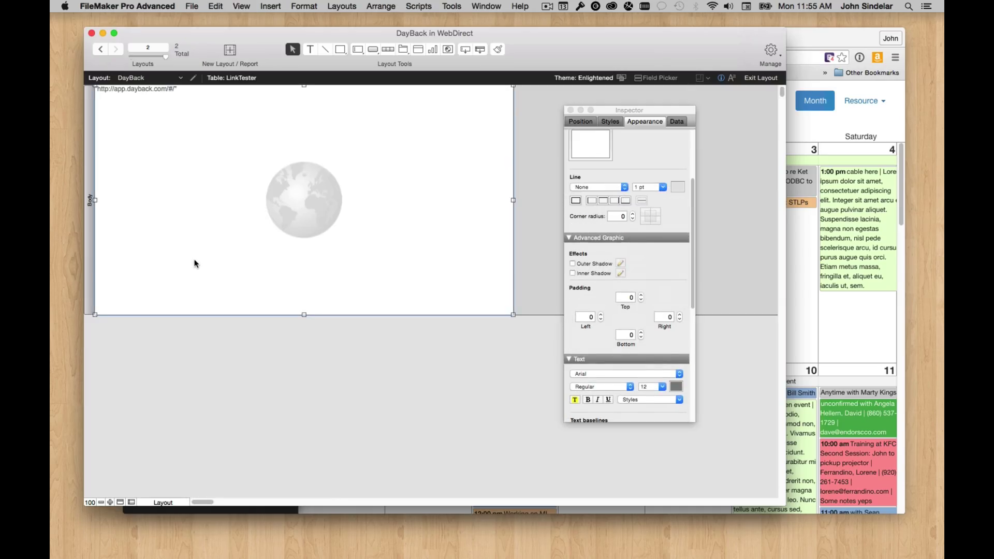
double_click(194, 264)
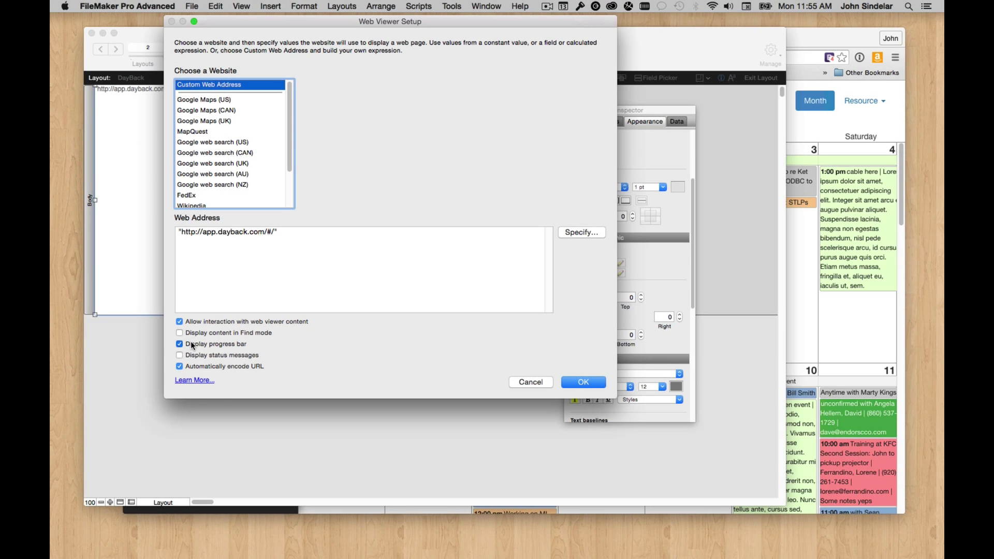
Confirm the web viewer setup with status messages off and switch to Browse mode.
click(584, 382)
key(super+b)
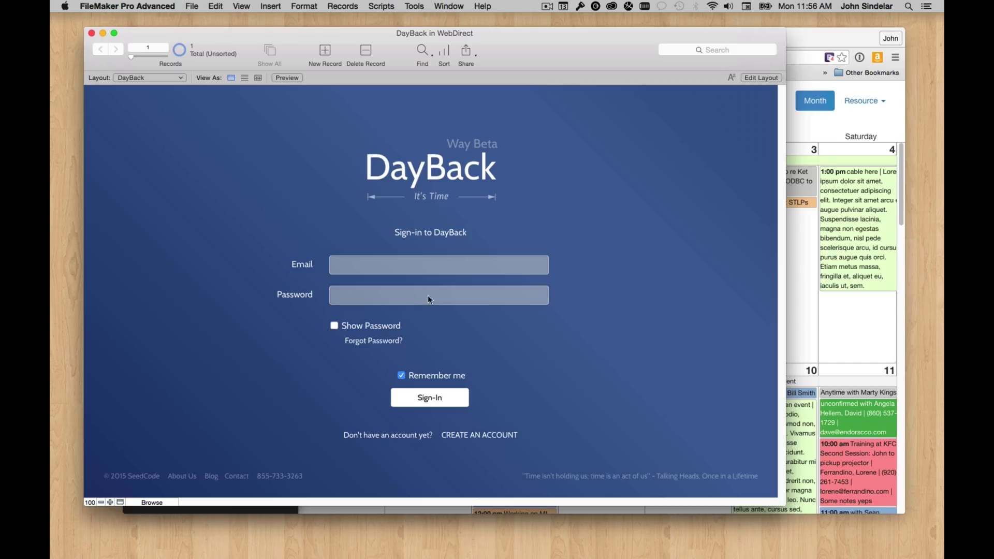
Sign in to DayBack in the web viewer with the account email and password.
click(374, 259)
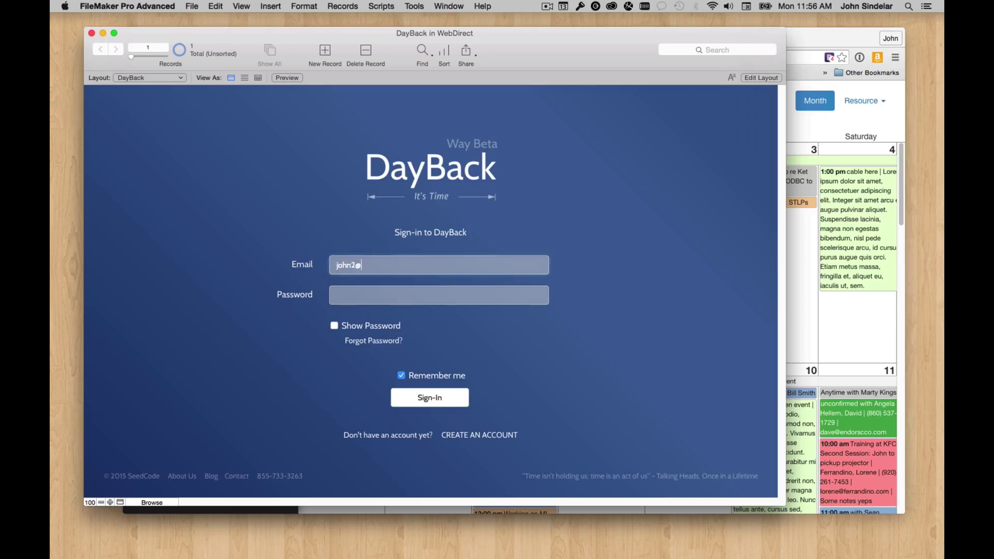
key(Tab)
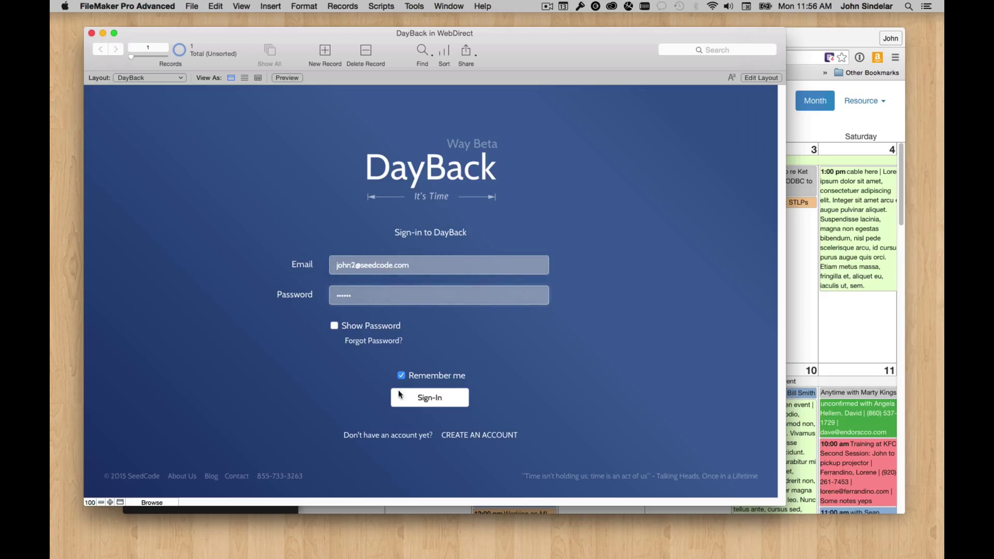
click(440, 400)
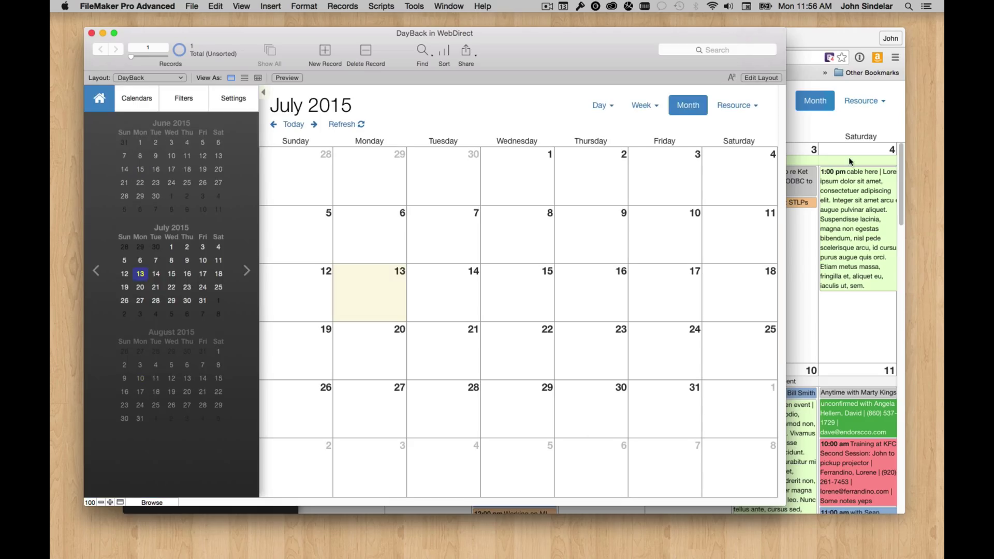
Compare the Chrome and FileMaker DayBack windows, then minimize the Chrome window.
click(796, 126)
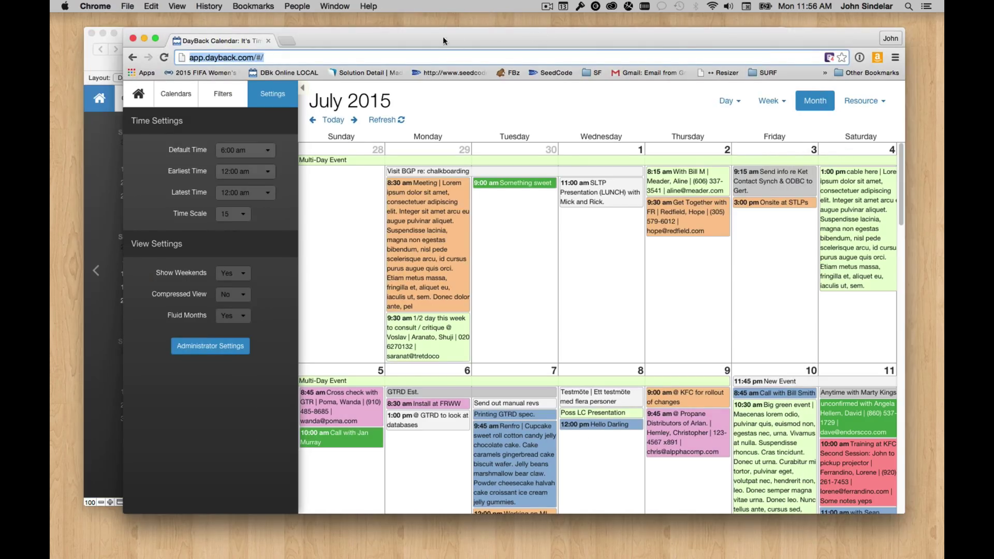
click(100, 212)
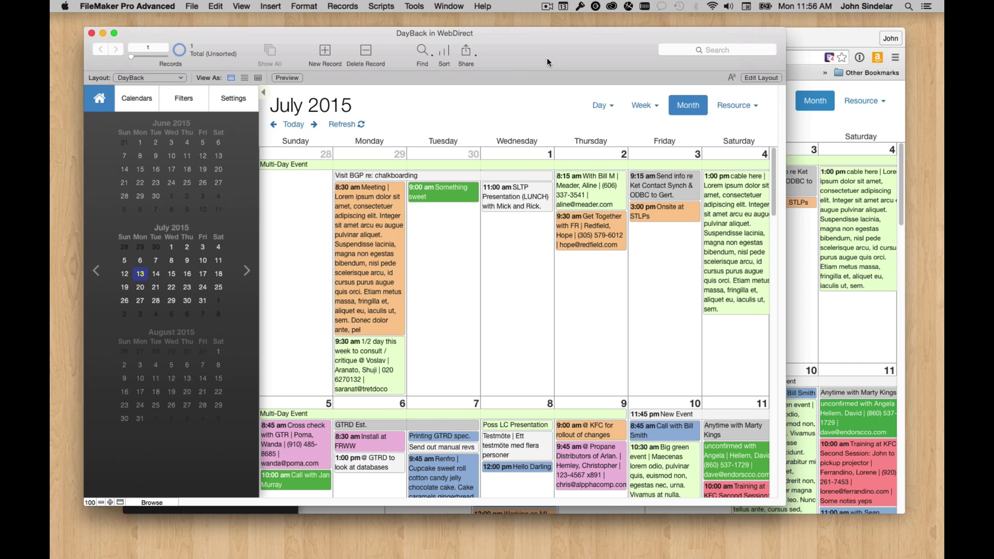
drag(560, 60, 551, 57)
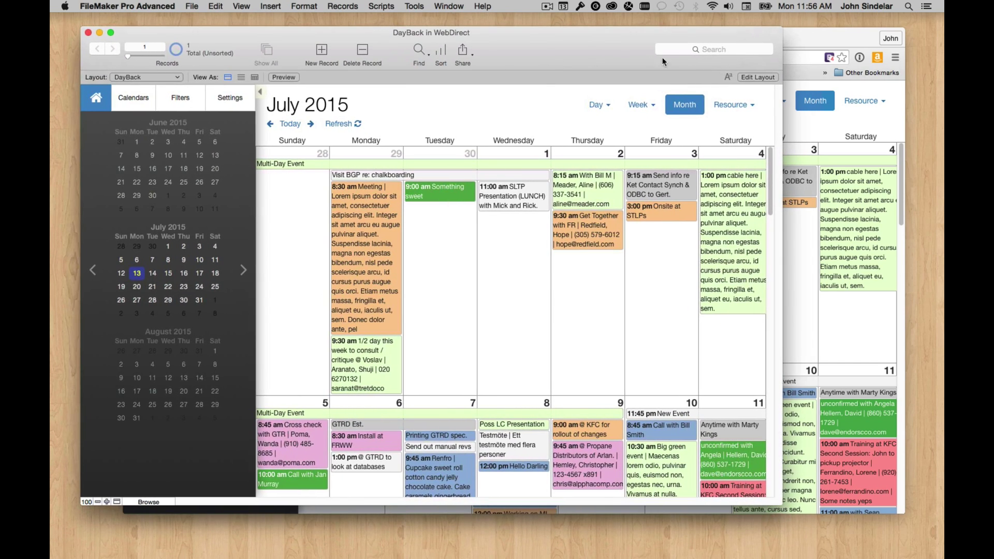
click(789, 38)
click(145, 41)
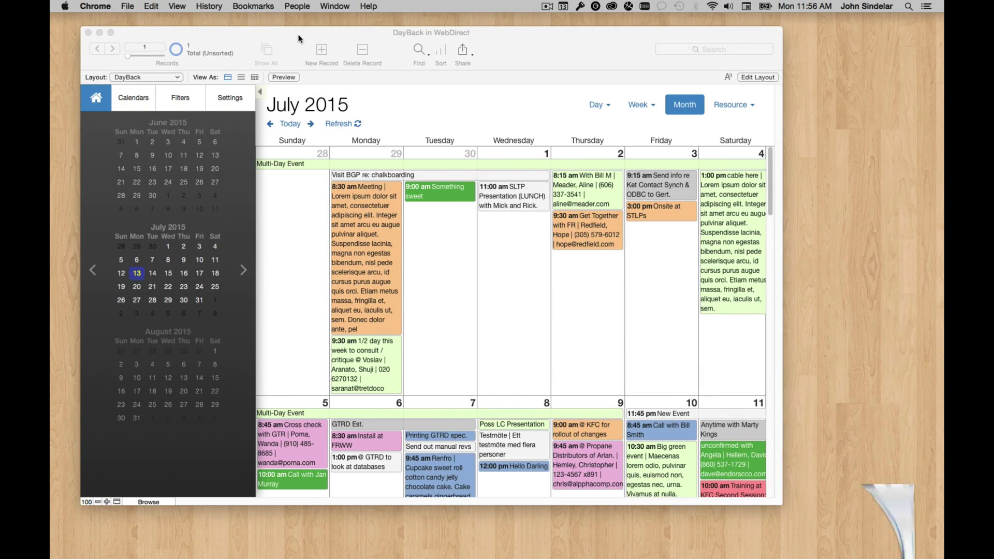
Enlarge the FileMaker window so the July 2015 calendar and its events fill it.
drag(273, 36, 293, 44)
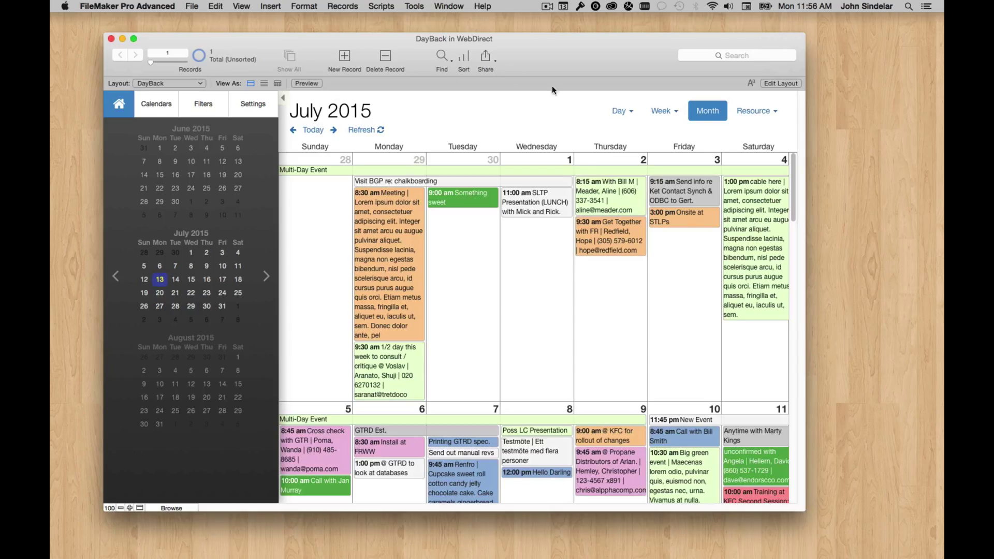
drag(848, 509, 873, 510)
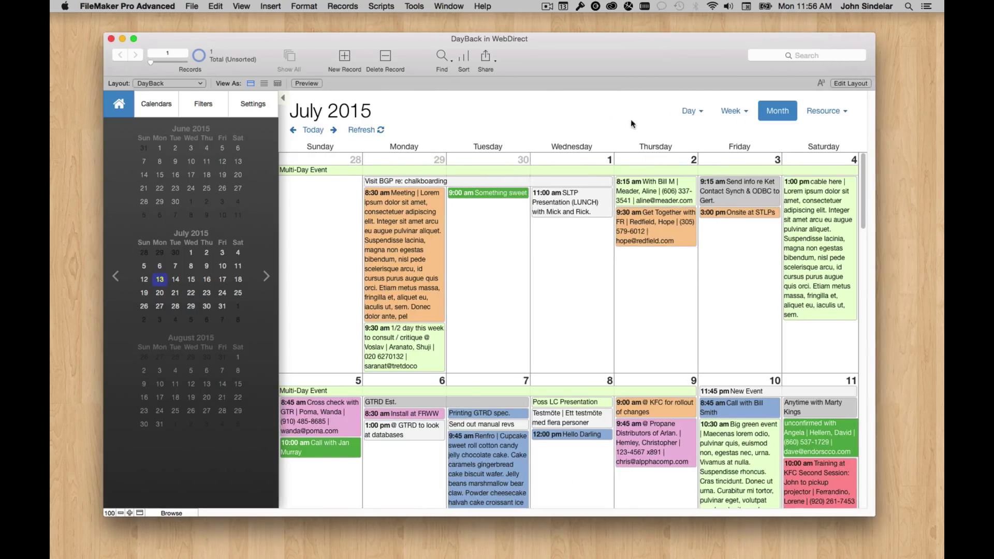
drag(570, 62, 568, 66)
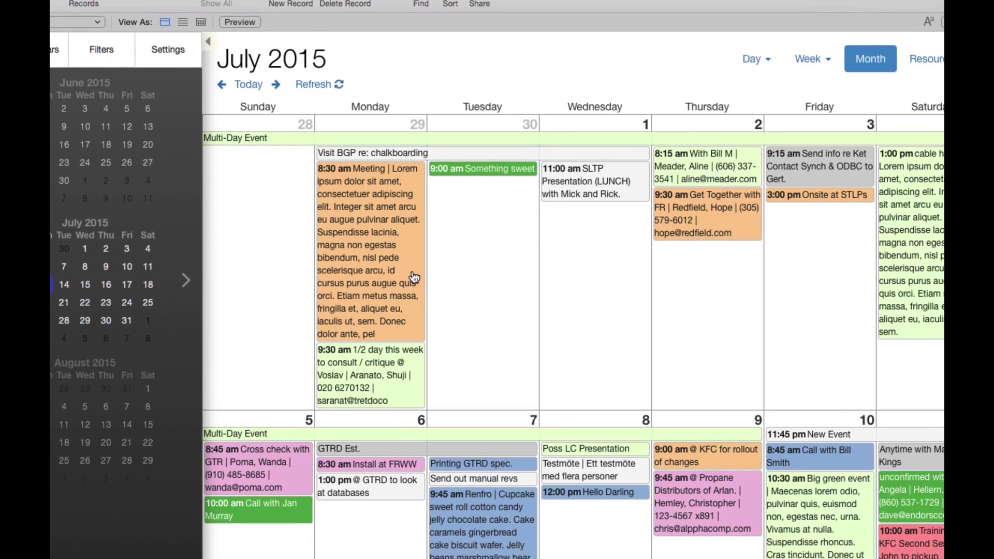
Move the Meeting event to Tuesday June 30 and SLTP Presentation to Monday June 29.
drag(414, 266, 470, 283)
drag(616, 174, 510, 234)
drag(463, 396, 363, 244)
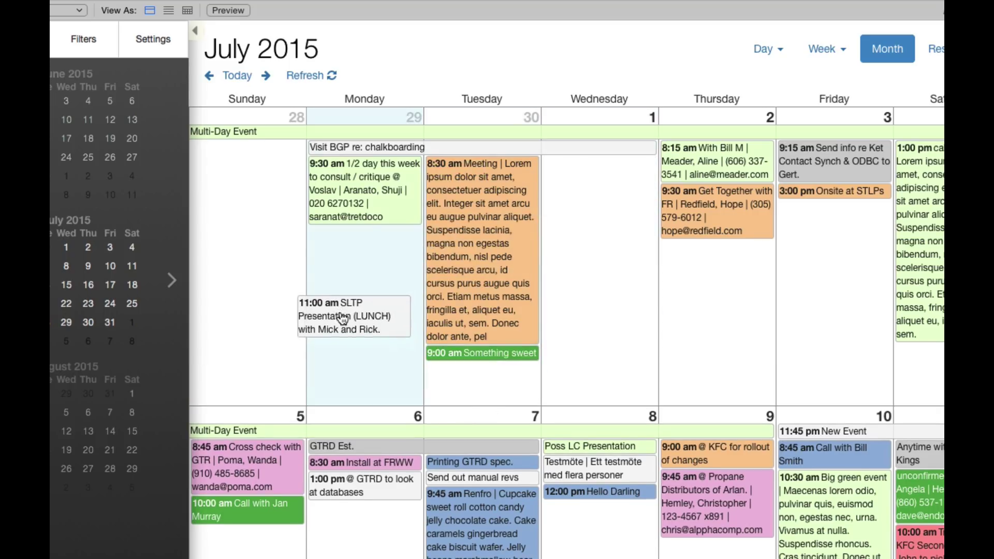
Set Monday's 9:30 am consult event status to Paused: Questions and save it.
click(365, 198)
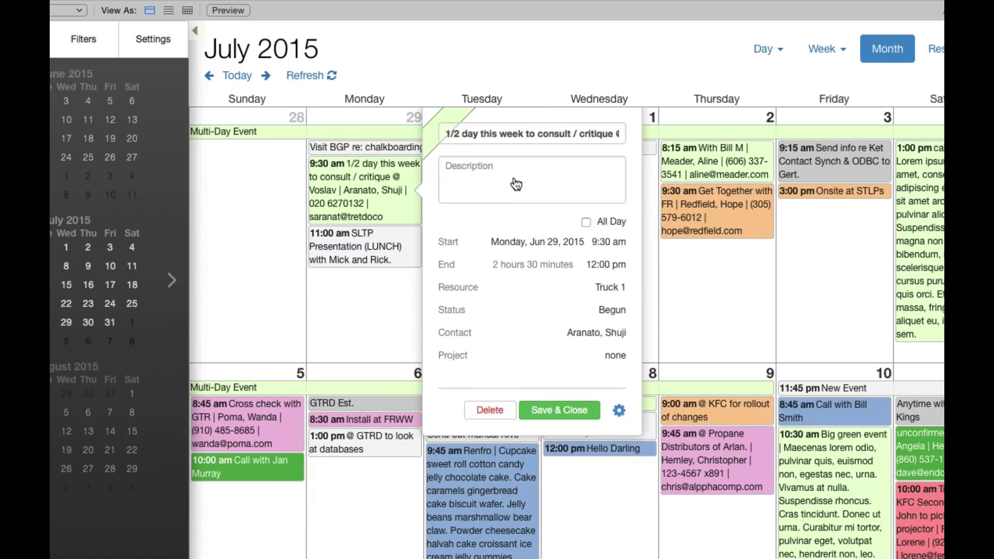
click(540, 306)
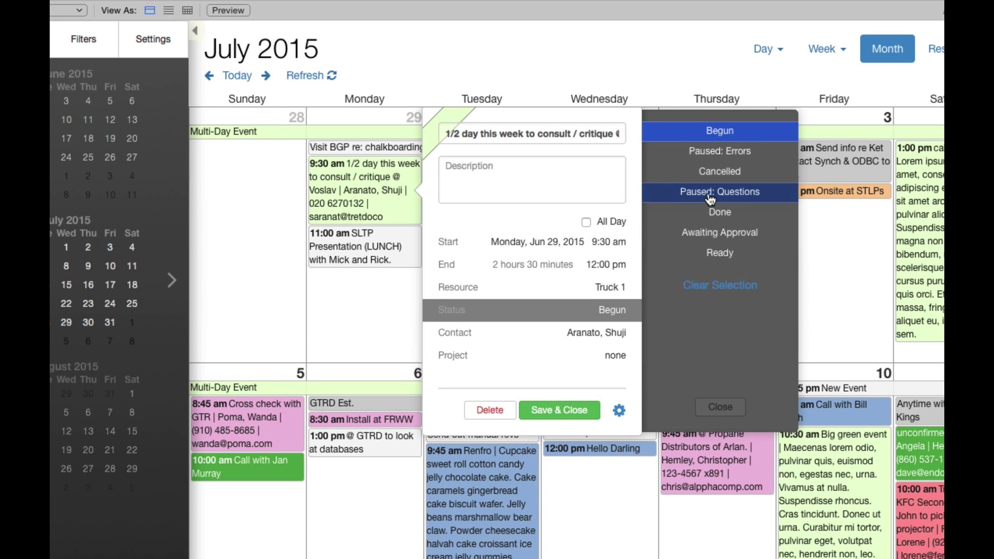
click(717, 171)
click(713, 192)
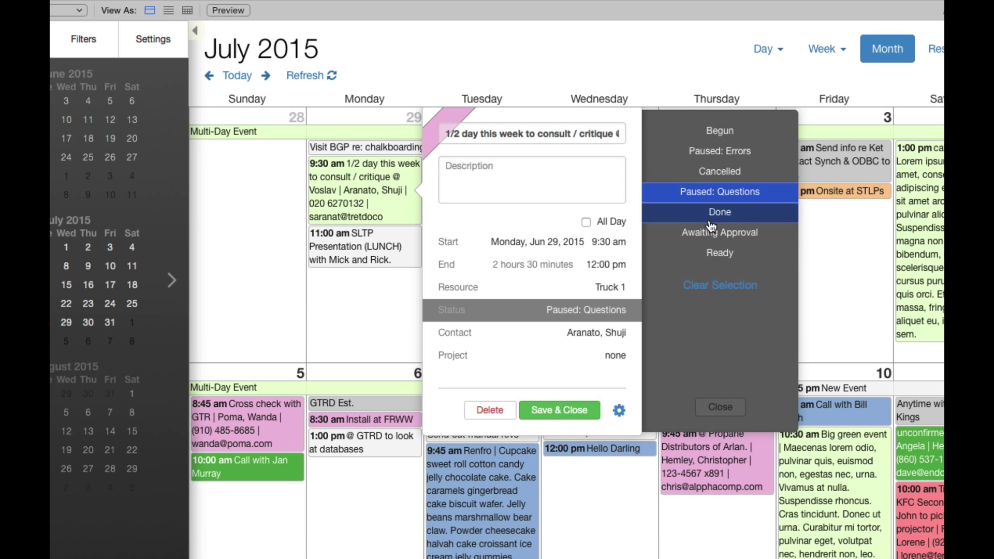
click(569, 410)
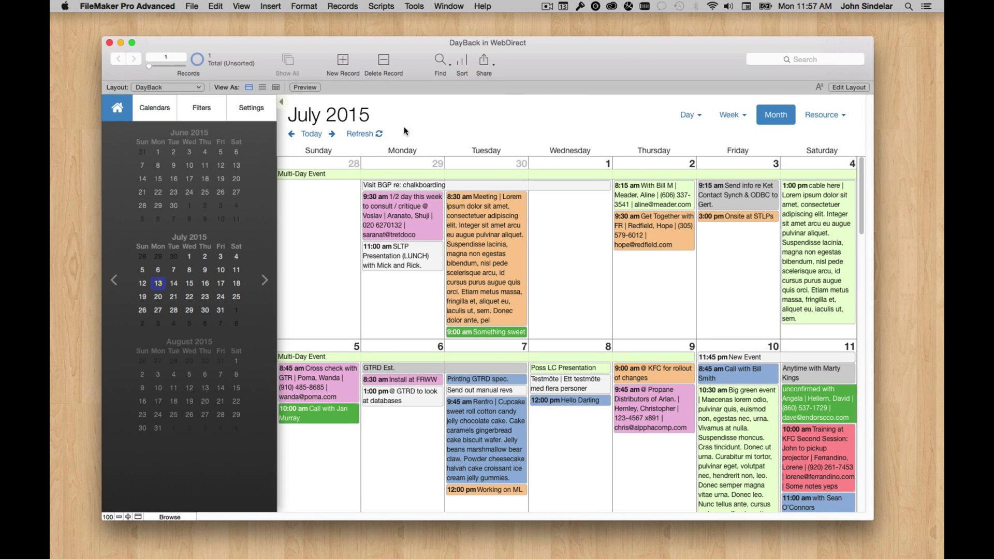
Restore Chrome and open the LinkTester file from 10.0.1.9/fmi/webd# in a new tab.
mouse_move(839, 553)
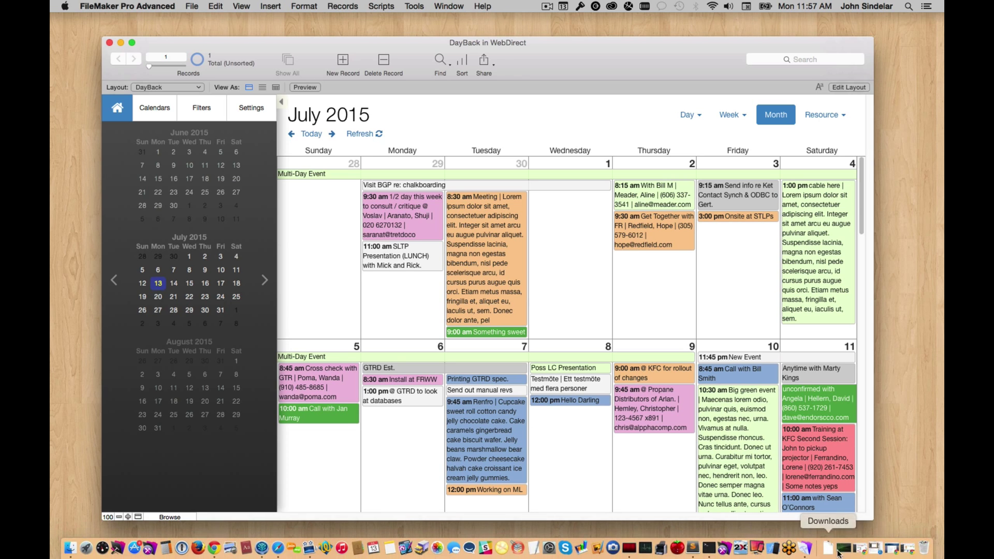
click(907, 548)
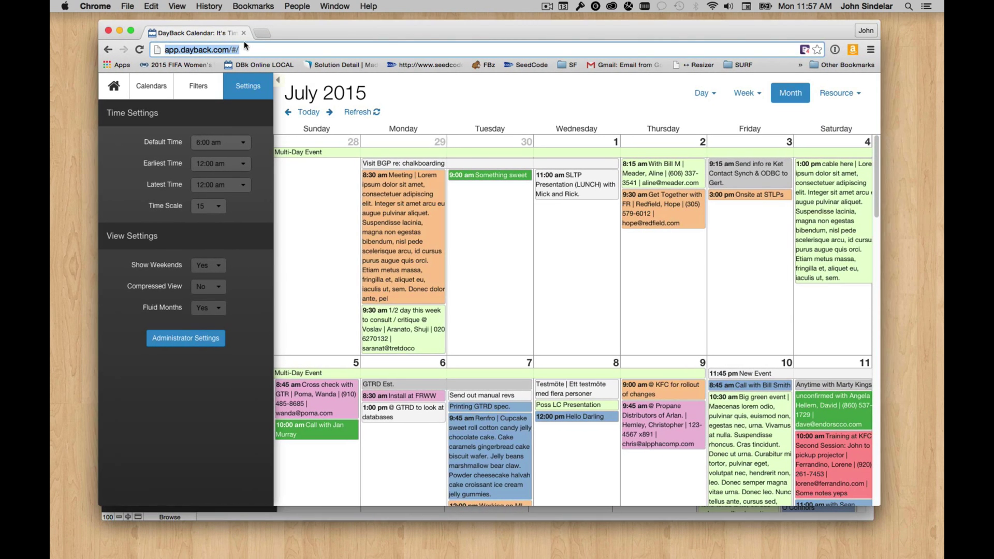
click(261, 33)
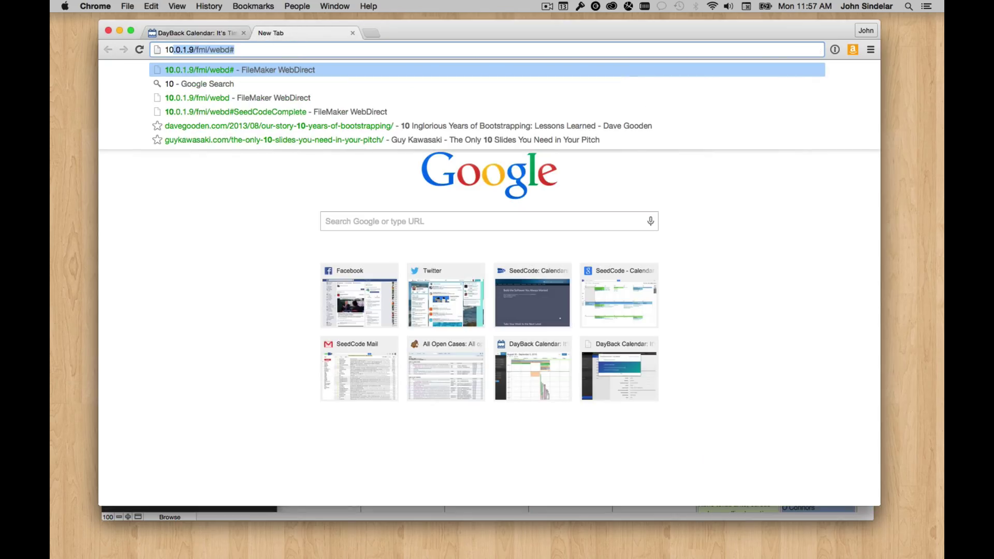
key(Return)
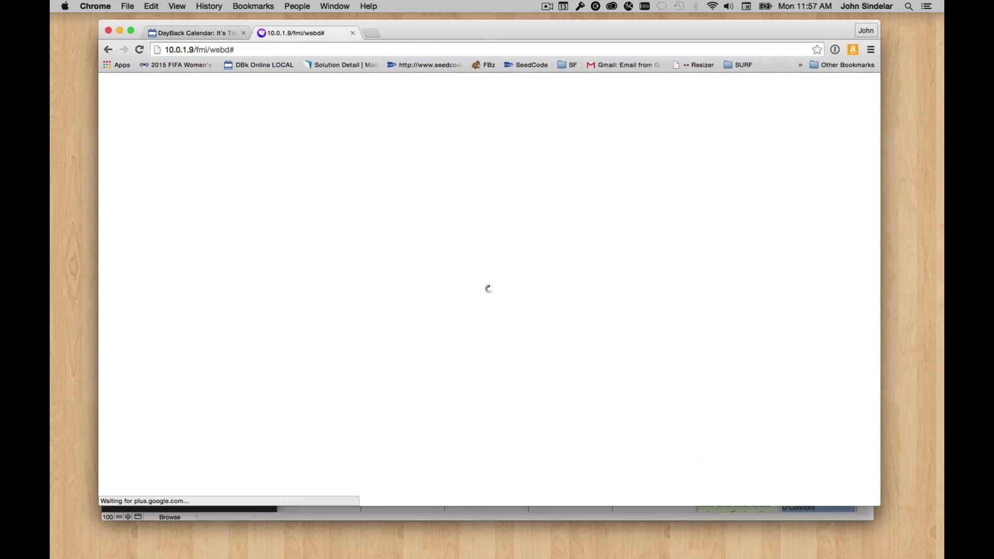
drag(413, 42, 413, 49)
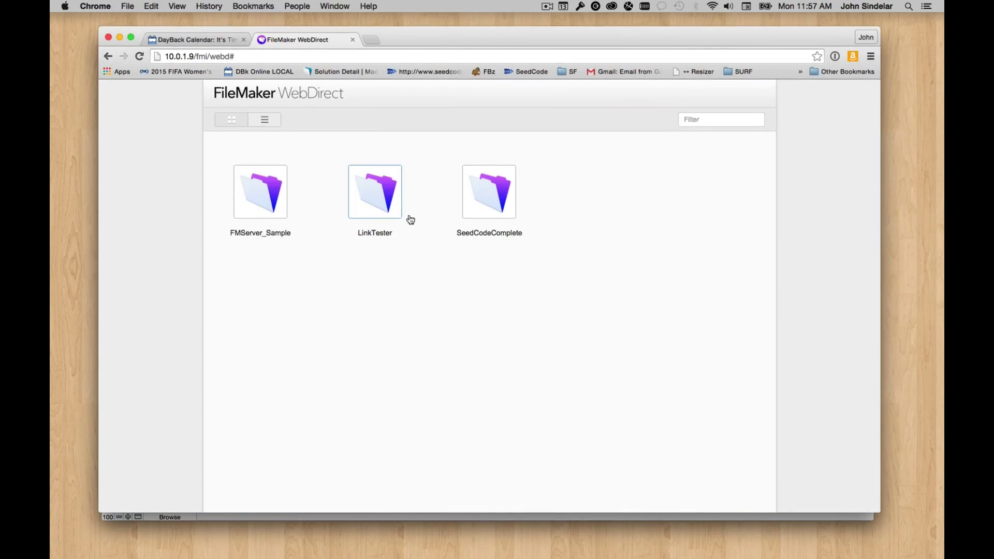
click(380, 200)
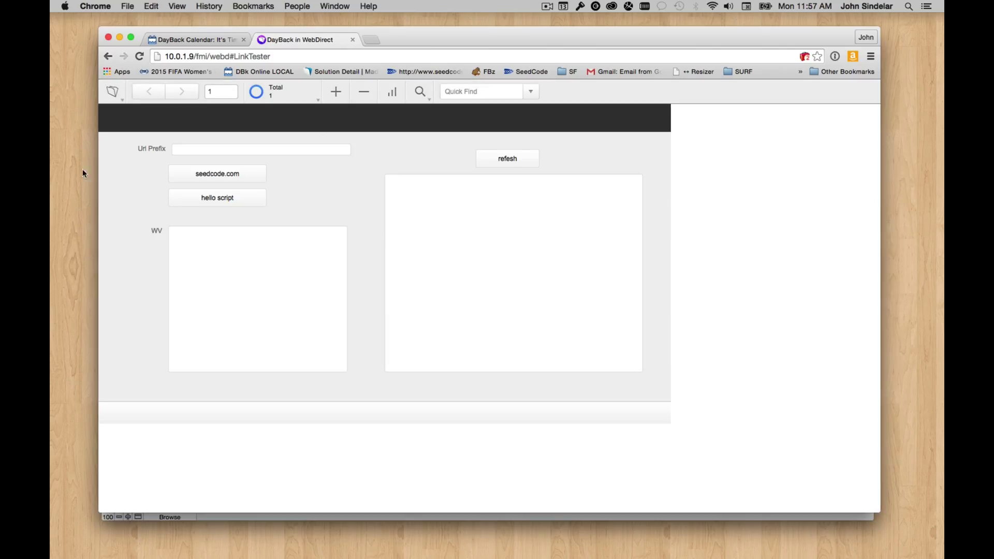
Check the WebDirect Layout menu without changing layouts, then reload the page with Cmd+R.
click(120, 93)
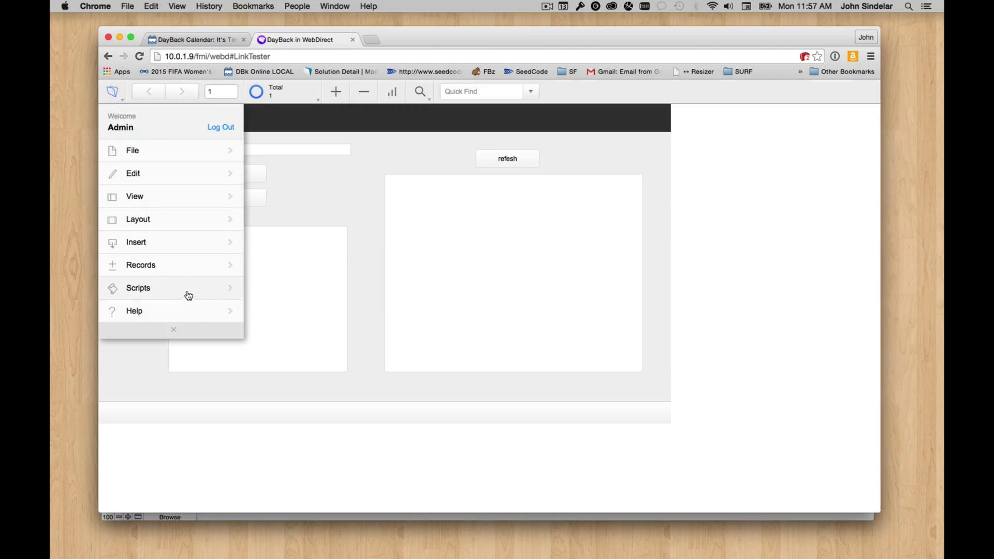
click(168, 218)
click(208, 199)
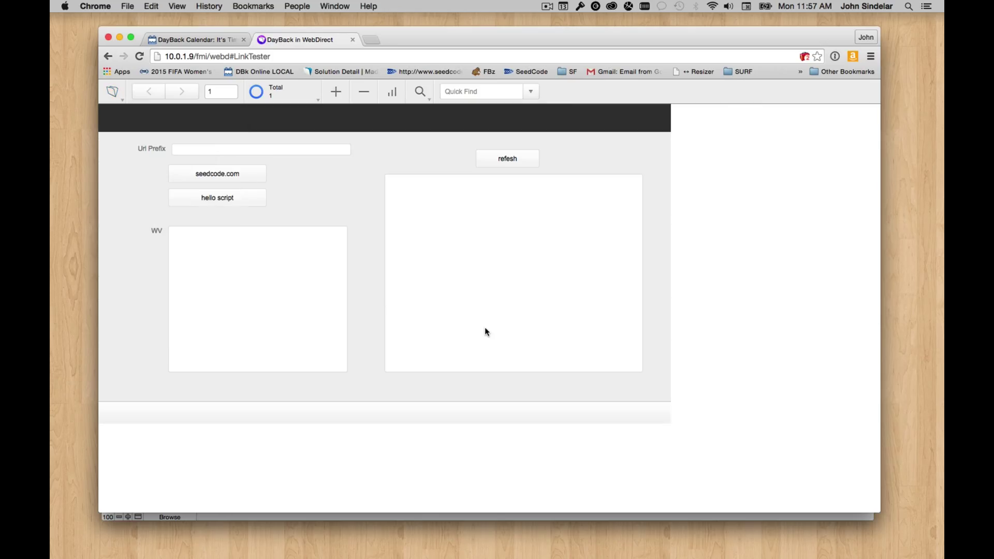
key(super+r)
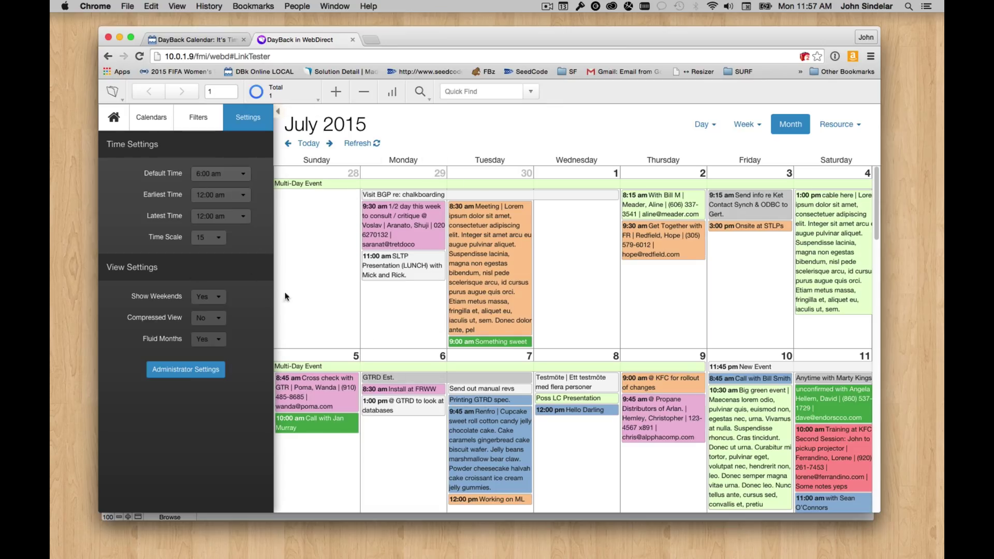
Move Meeting to Wednesday July 1, Get Together to Friday July 3, consult to Tuesday June 30.
drag(445, 38, 436, 40)
drag(516, 258, 565, 245)
drag(639, 248, 739, 261)
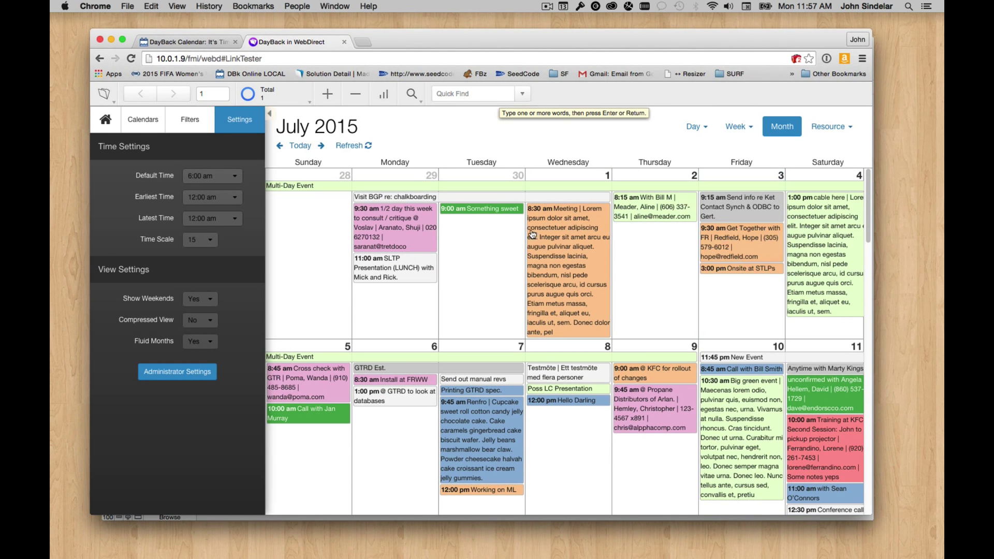
drag(407, 226, 475, 252)
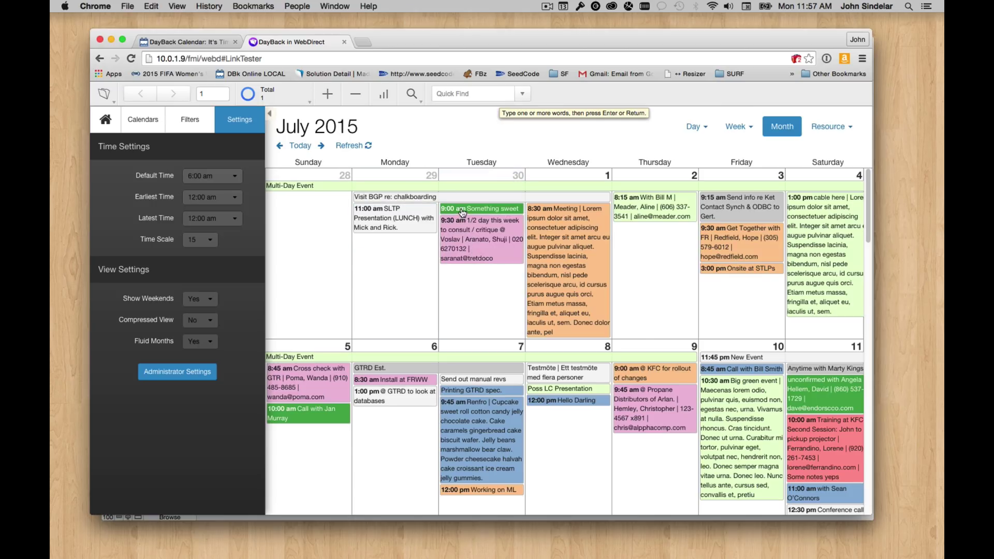
Make Something sweet Awaiting Approval, move it to Sunday June 28, and hide the settings sidebar.
click(463, 209)
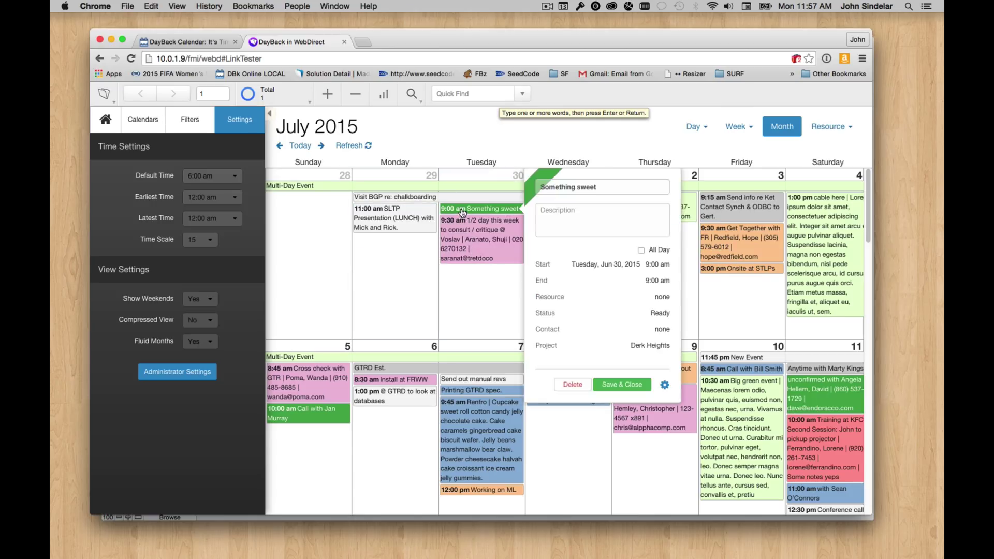
click(659, 315)
click(732, 215)
click(736, 257)
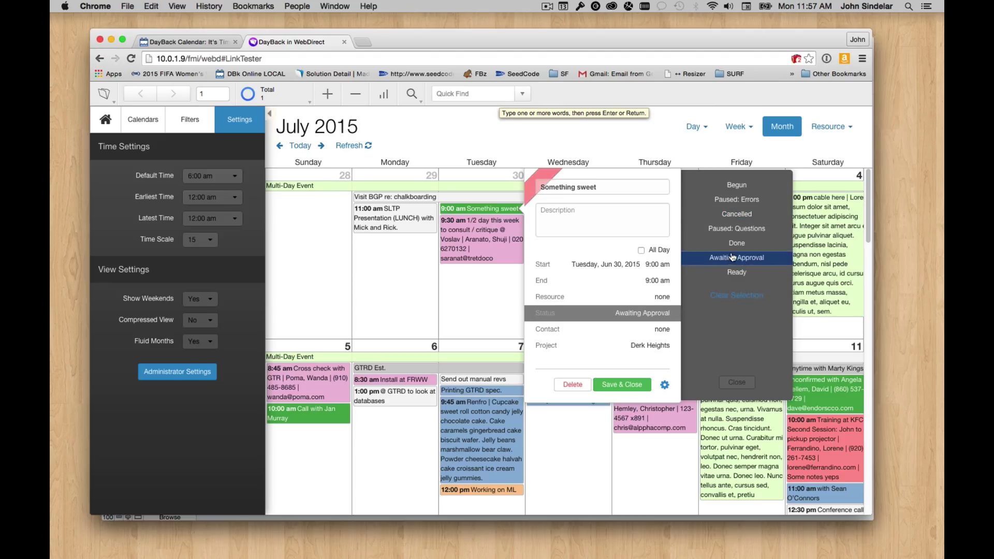
click(633, 384)
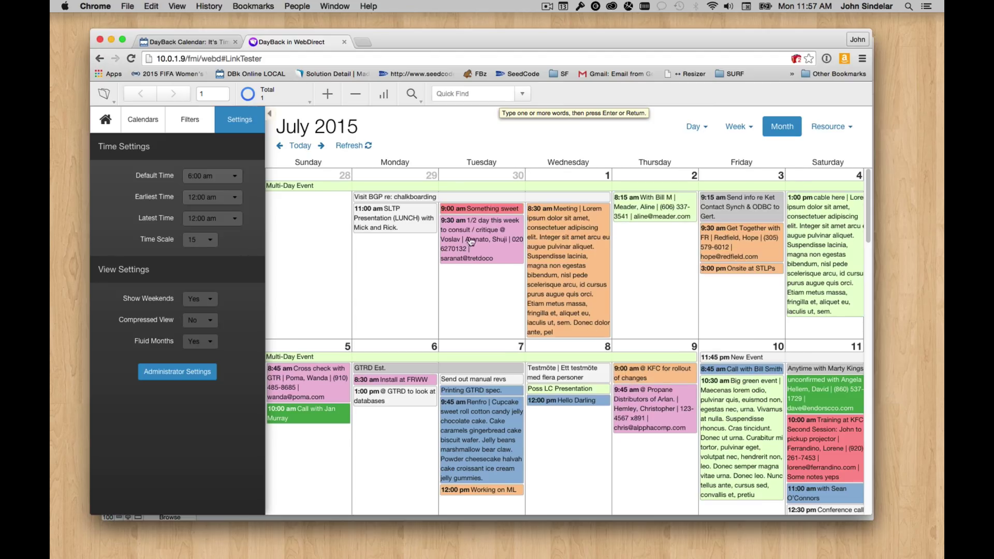
drag(468, 208, 309, 236)
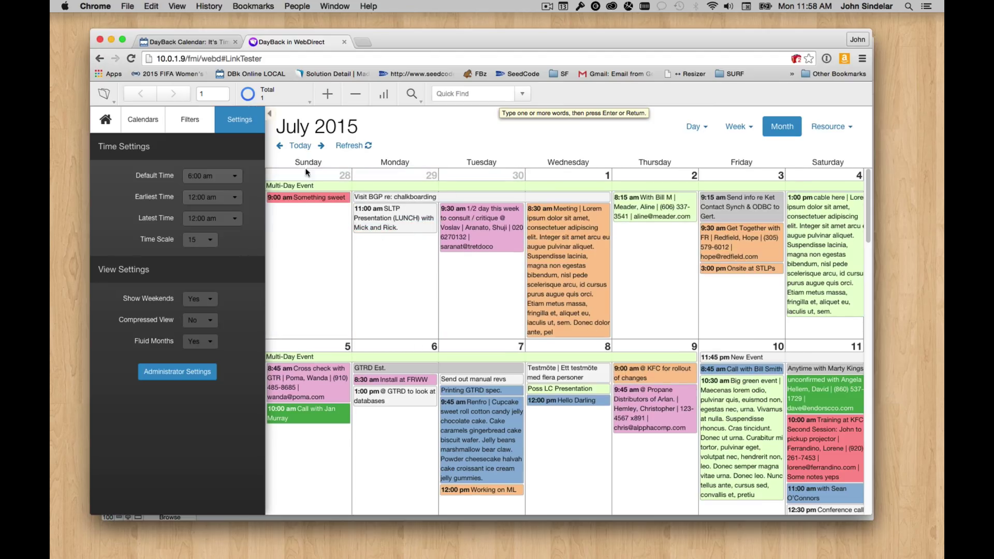
click(268, 113)
drag(405, 35, 378, 24)
Enlarge the Chrome window and hide the DayBack settings sidebar so the calendar fills it.
drag(839, 501, 944, 549)
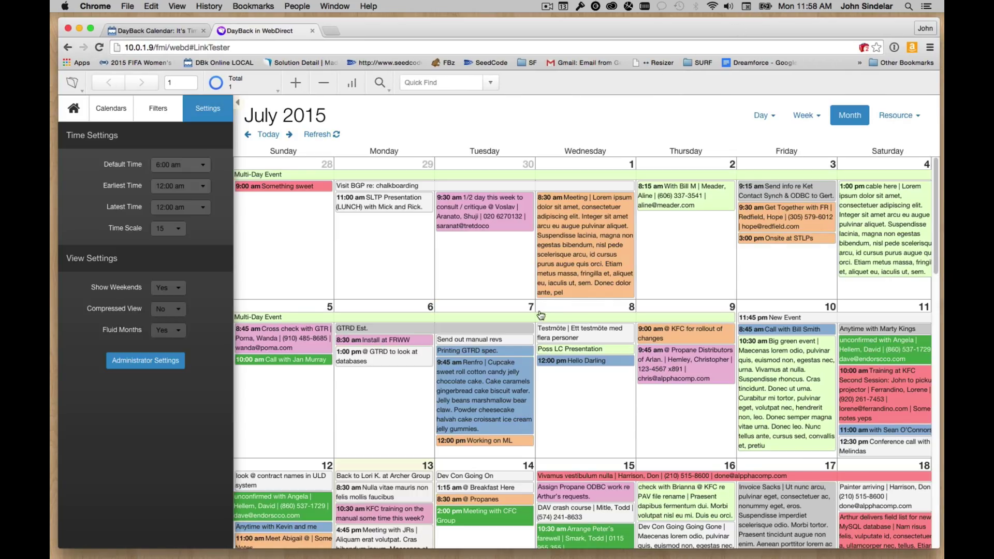
click(237, 102)
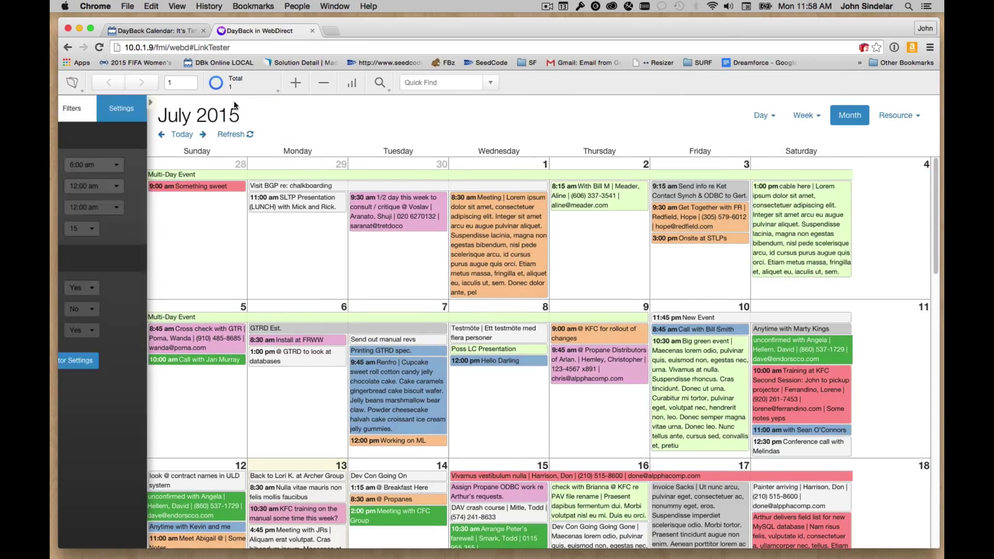